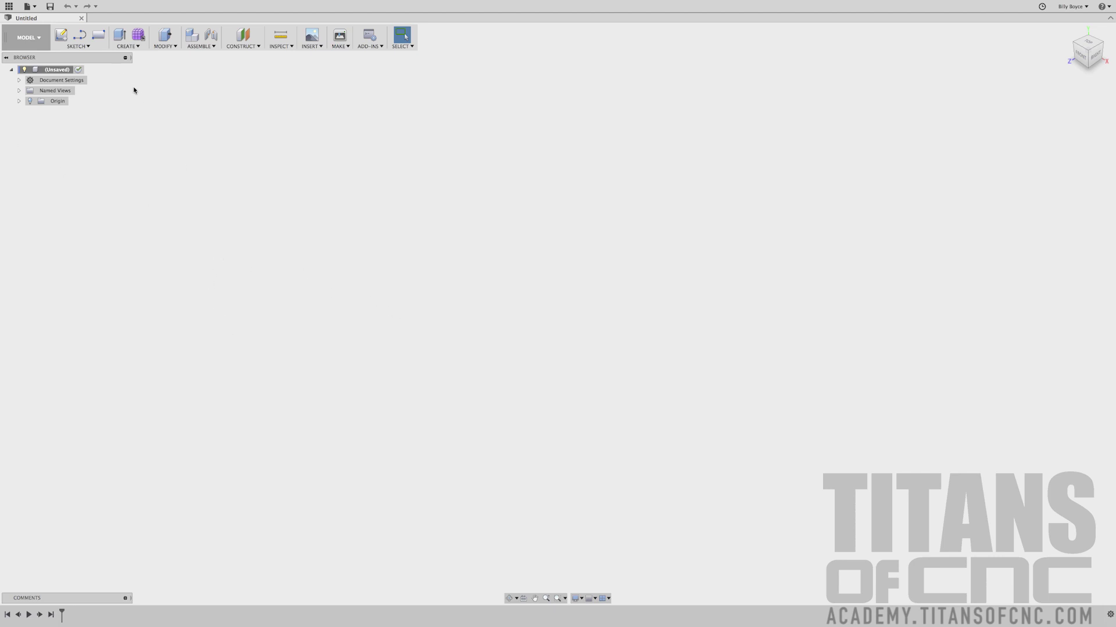
# Start a center-point rectangle sketch on the ground plane.
pyautogui.click(77, 46)
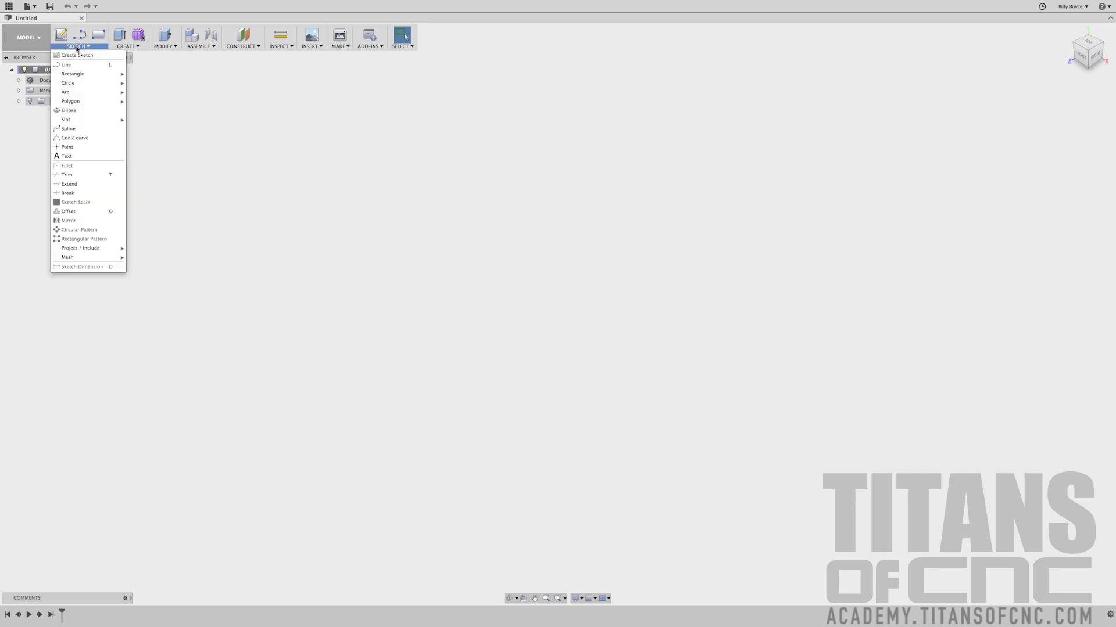
pyautogui.moveTo(92, 78)
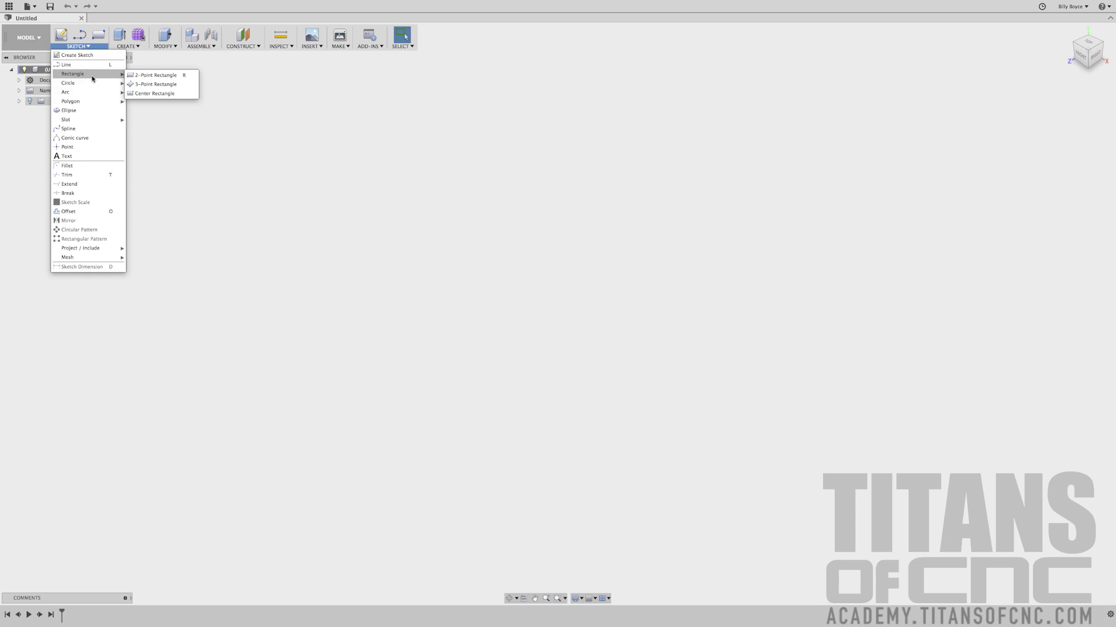
pyautogui.click(145, 94)
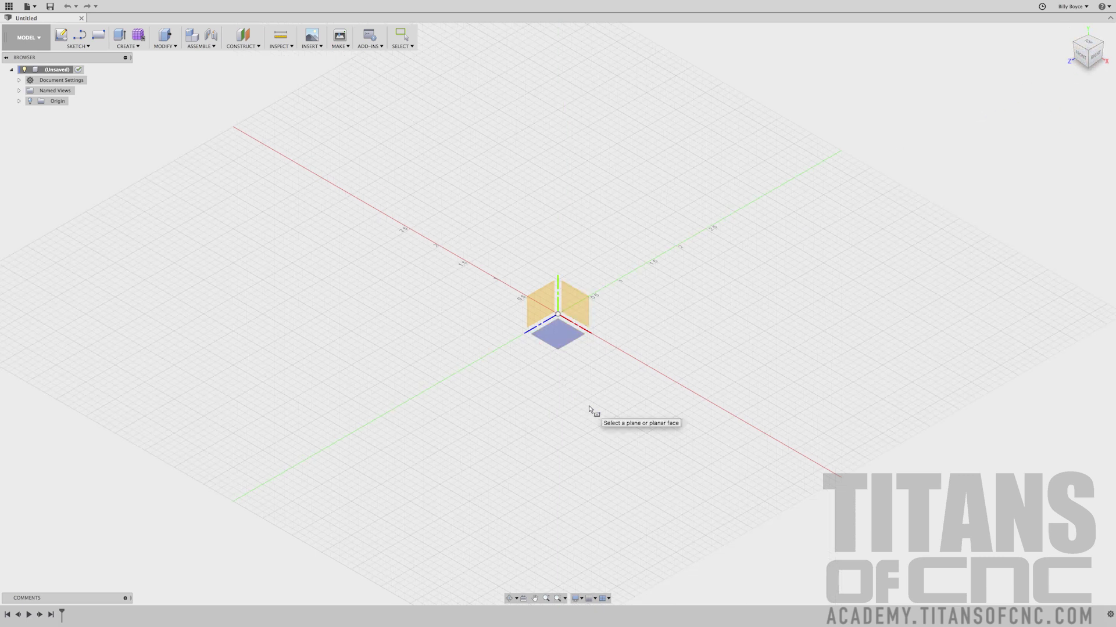
pyautogui.click(557, 338)
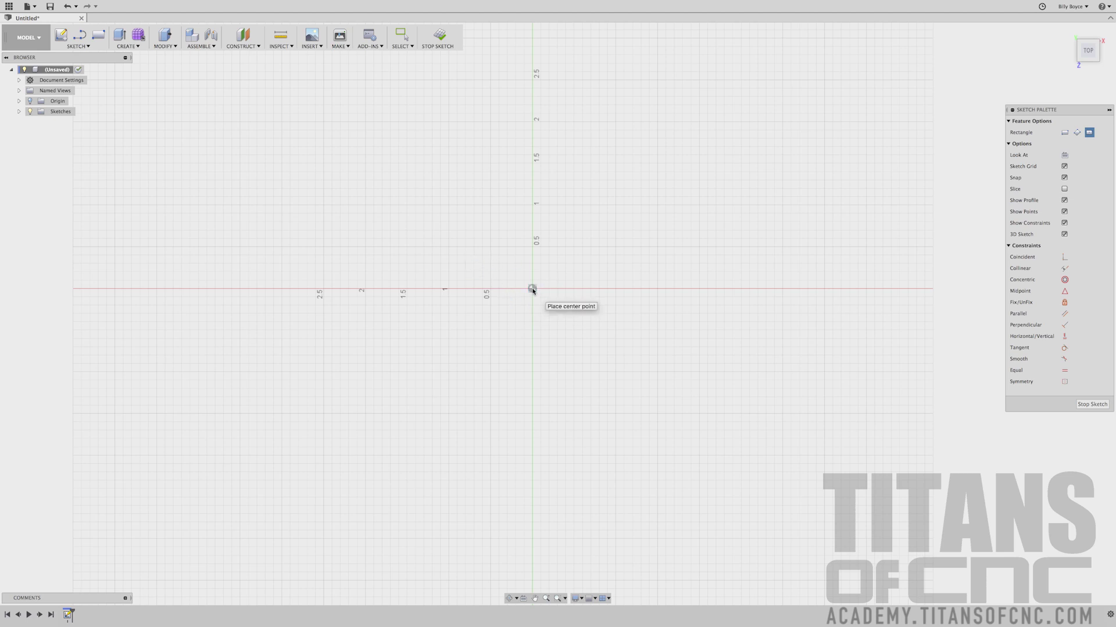
# Draw the rectangle centred on the origin, 1.5 in high by 4 in wide.
pyautogui.click(533, 290)
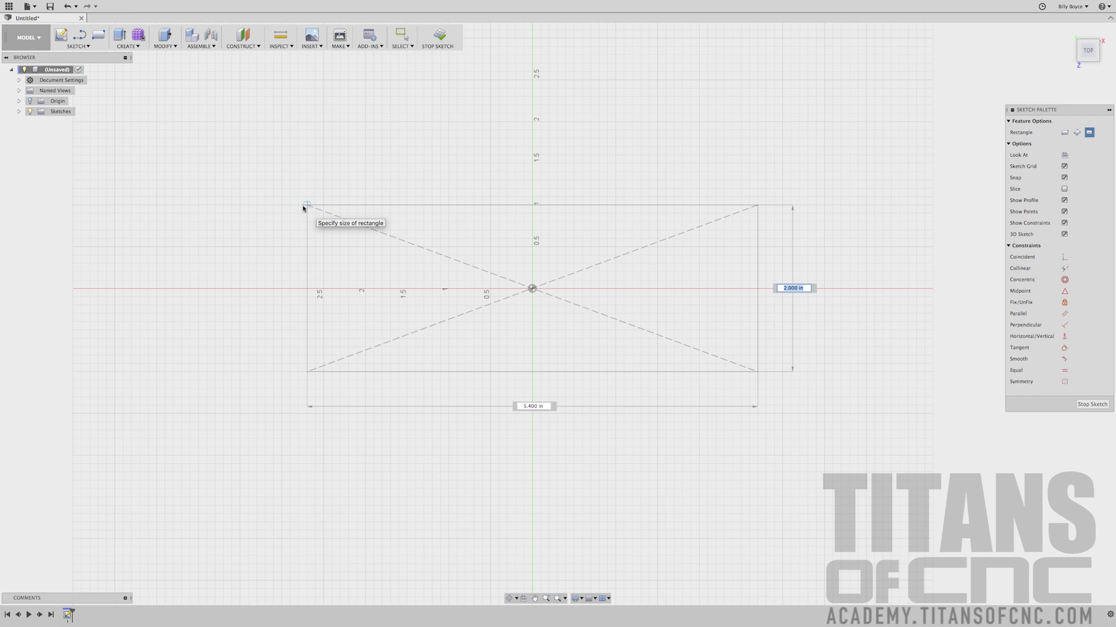
pyautogui.write('1.5')
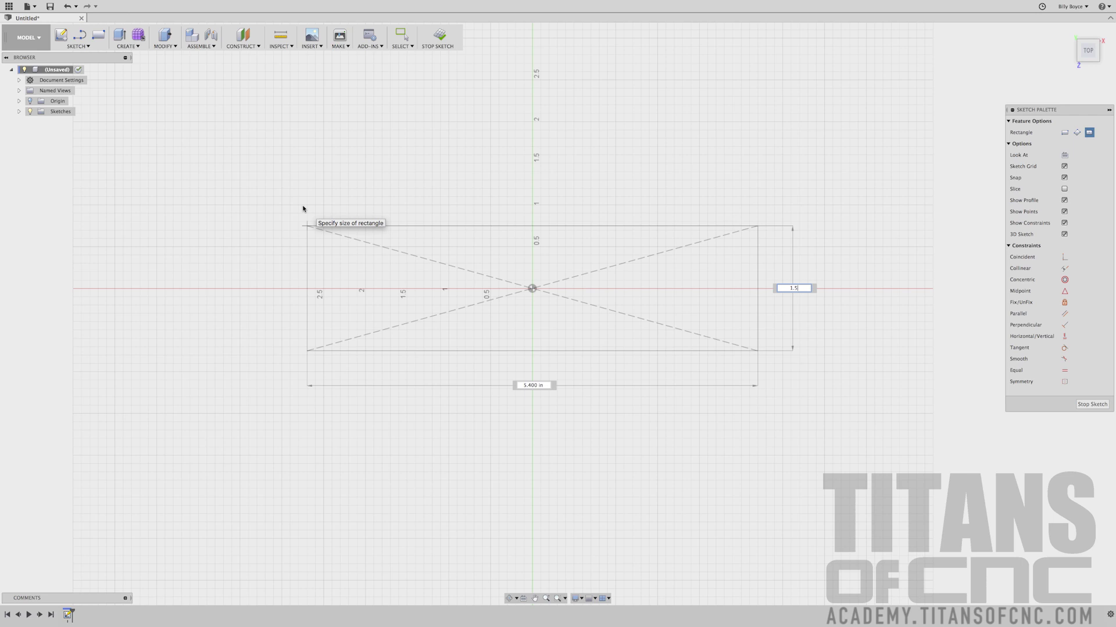
pyautogui.press('Tab')
pyautogui.write('4')
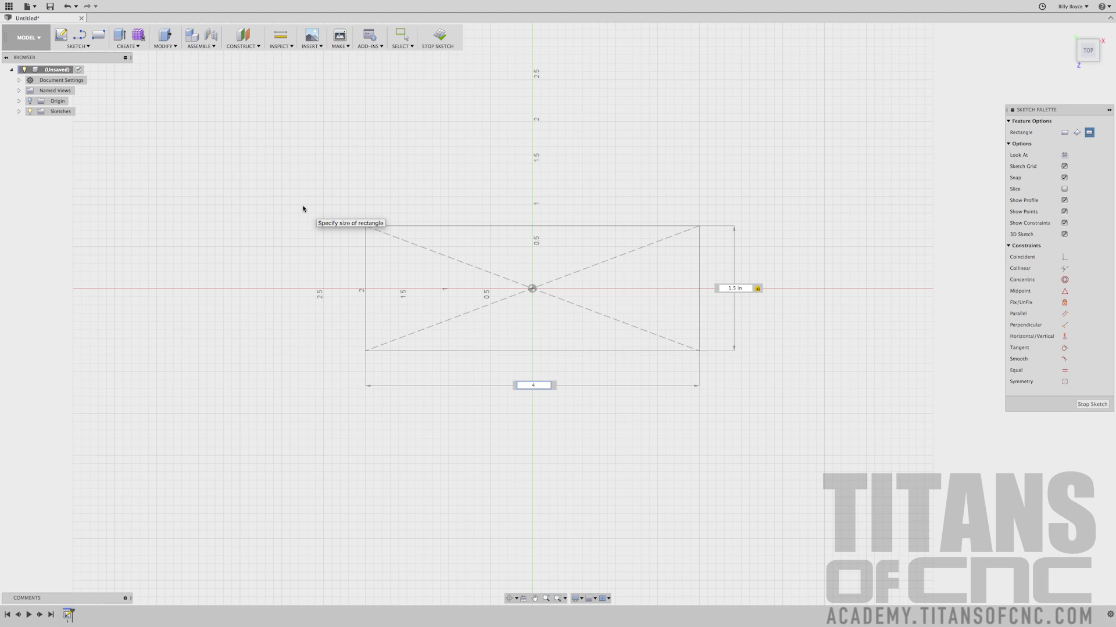
pyautogui.press('Return')
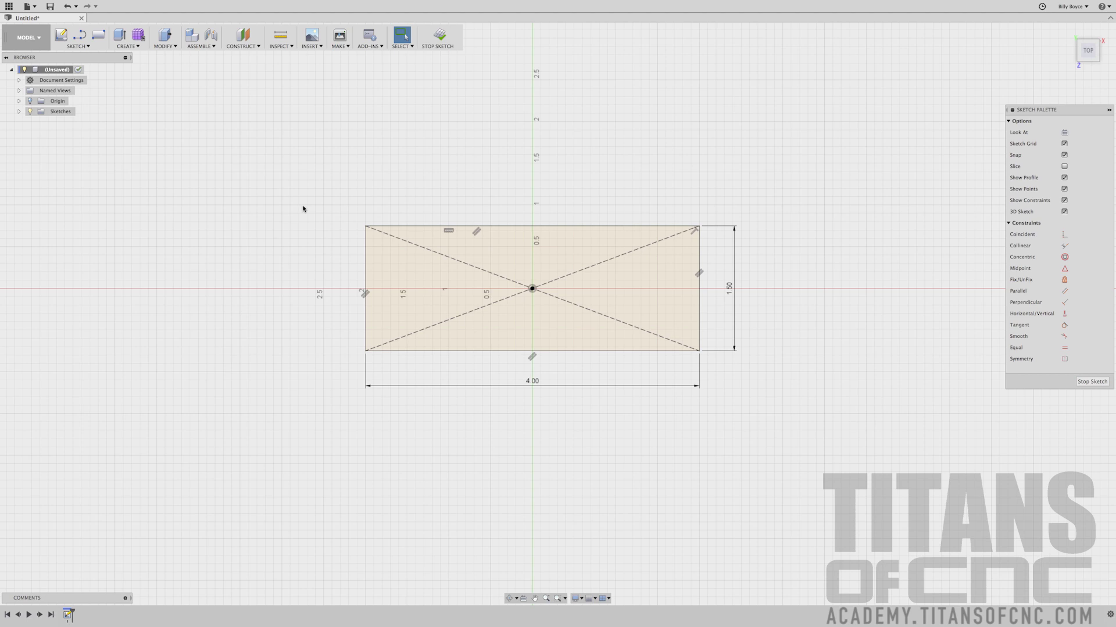
# Press Pull the rectangle profile into a 0.5 in thick solid block.
pyautogui.rightClick(302, 209)
pyautogui.click(326, 195)
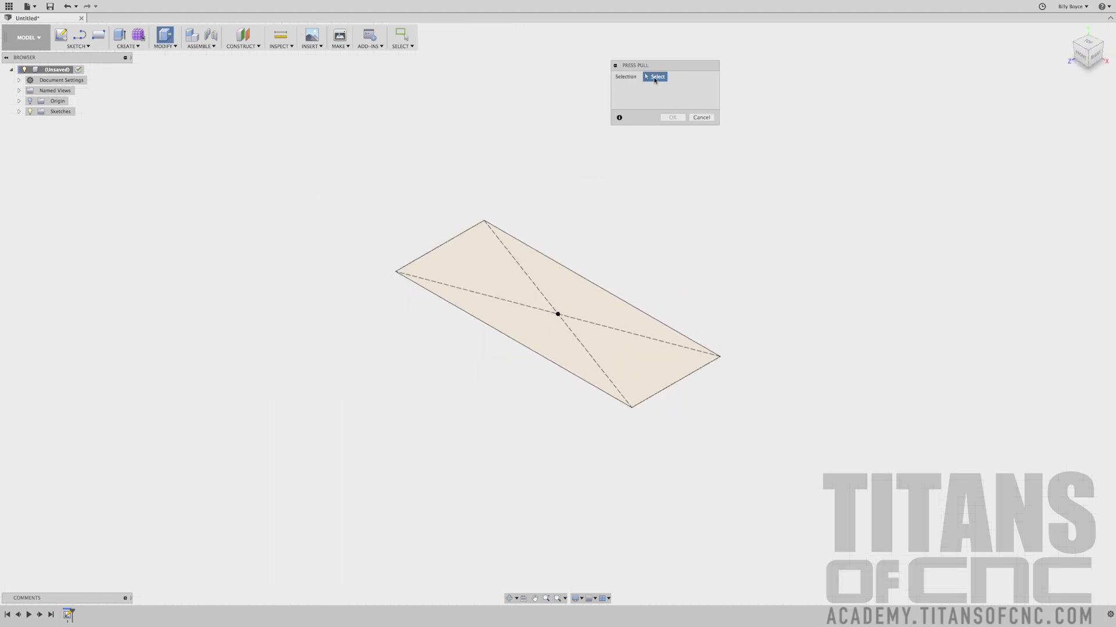
pyautogui.click(481, 260)
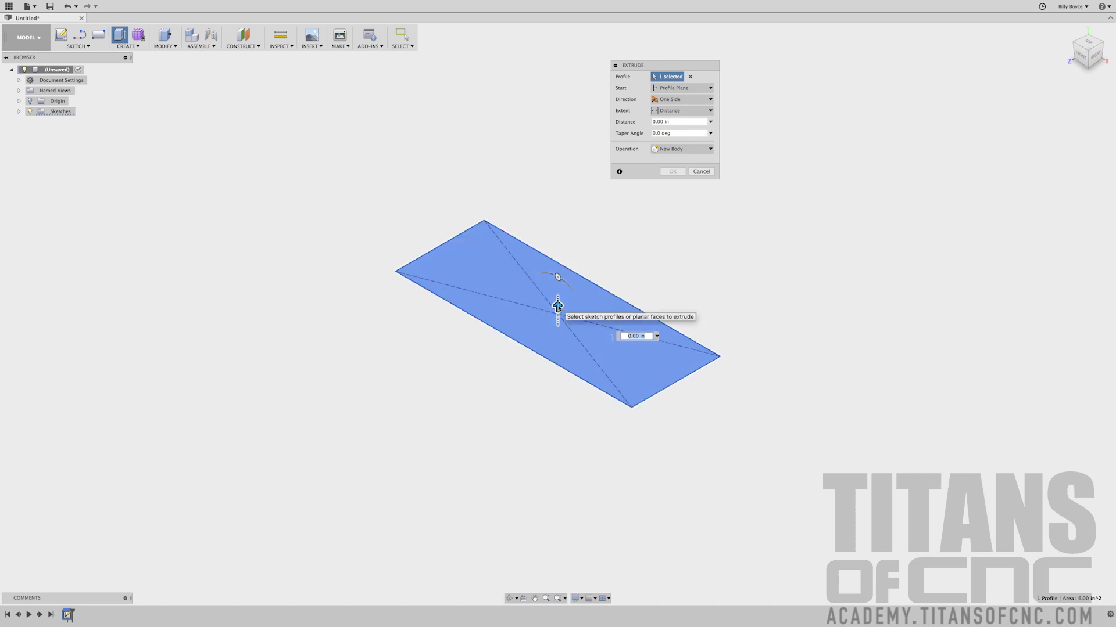
pyautogui.moveTo(557, 306); pyautogui.dragTo(561, 257)
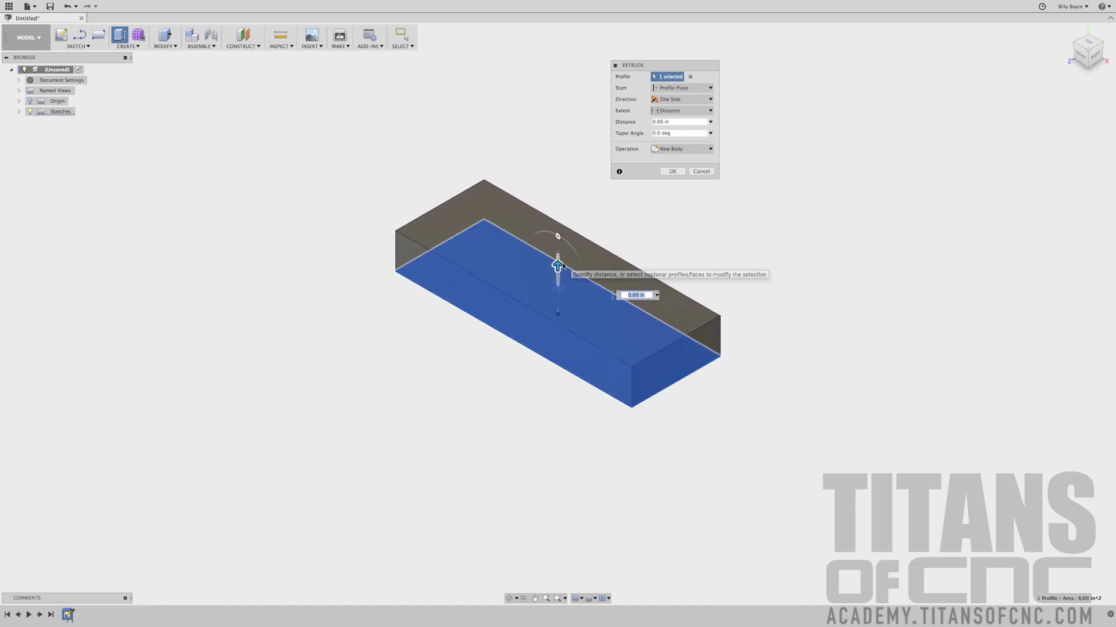
pyautogui.click(678, 121)
pyautogui.moveTo(677, 121); pyautogui.dragTo(643, 122)
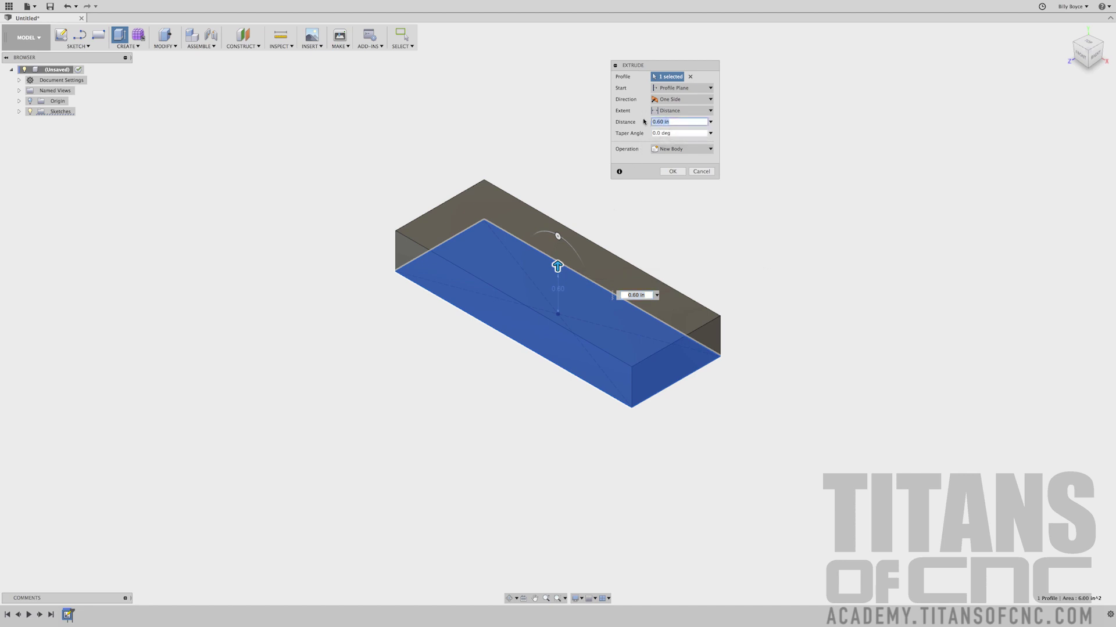
pyautogui.write('.5')
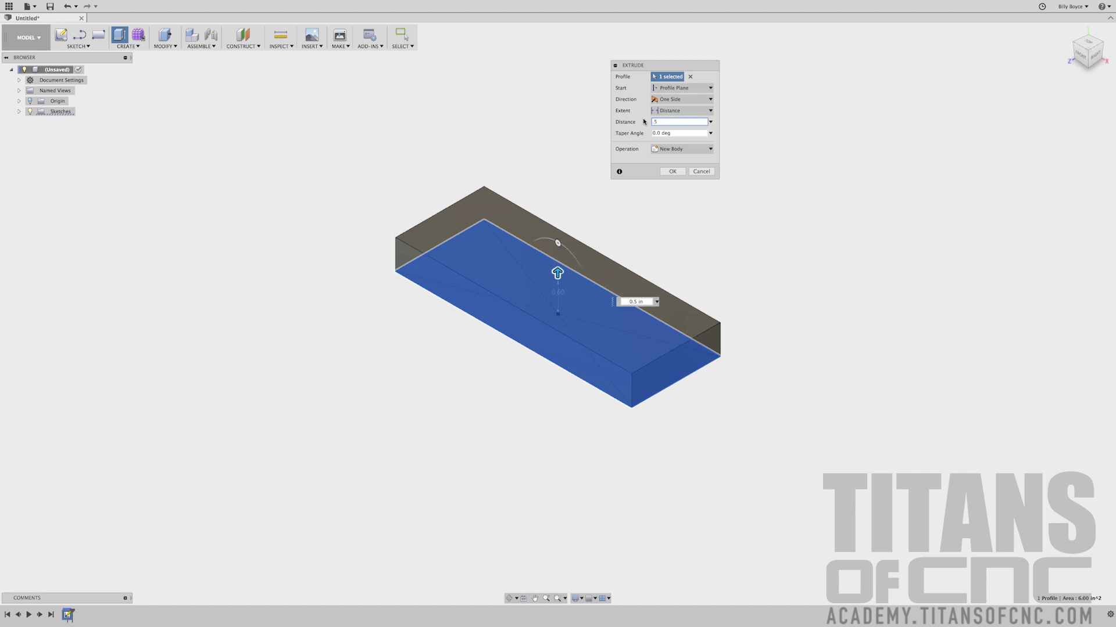
pyautogui.press('Return')
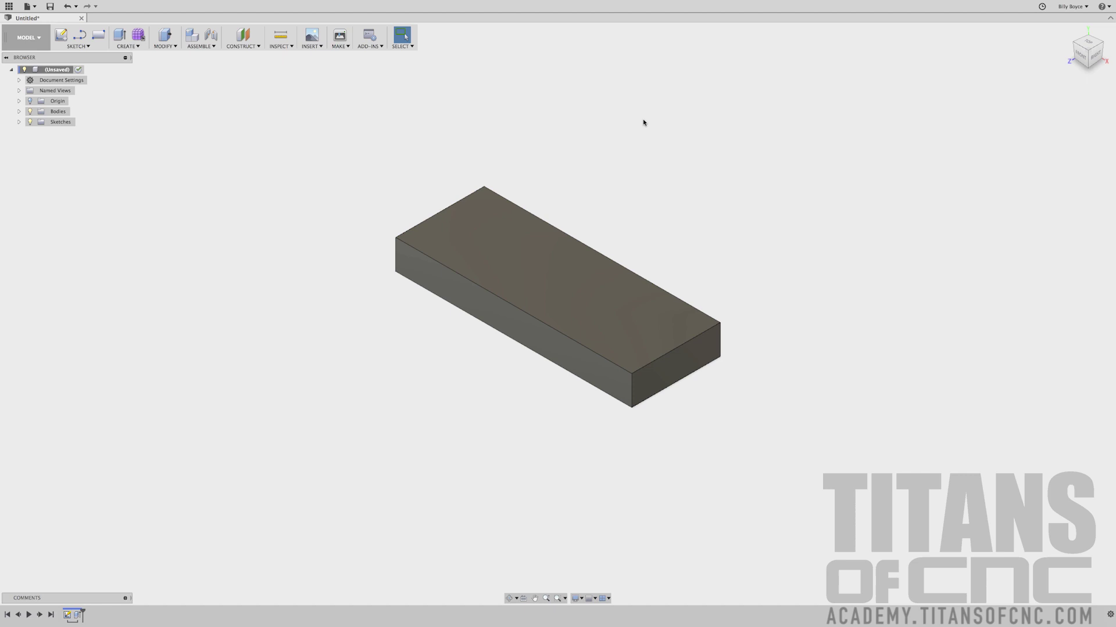
pyautogui.press('F6')
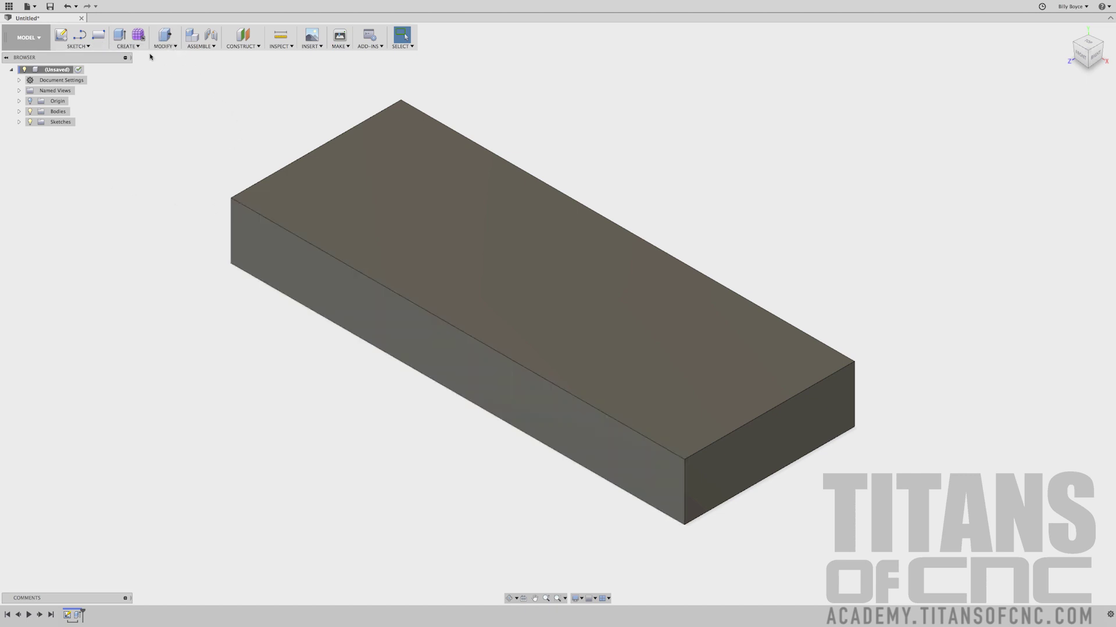
# Fillet the block's four vertical corner edges with a 0.125 in radius.
pyautogui.click(166, 46)
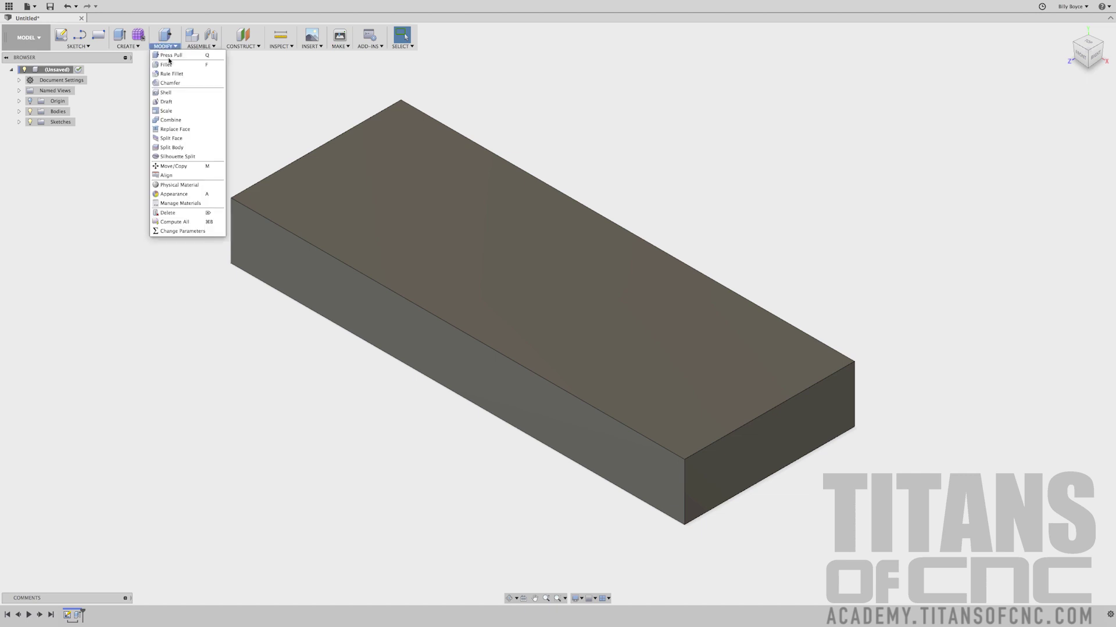
pyautogui.click(167, 65)
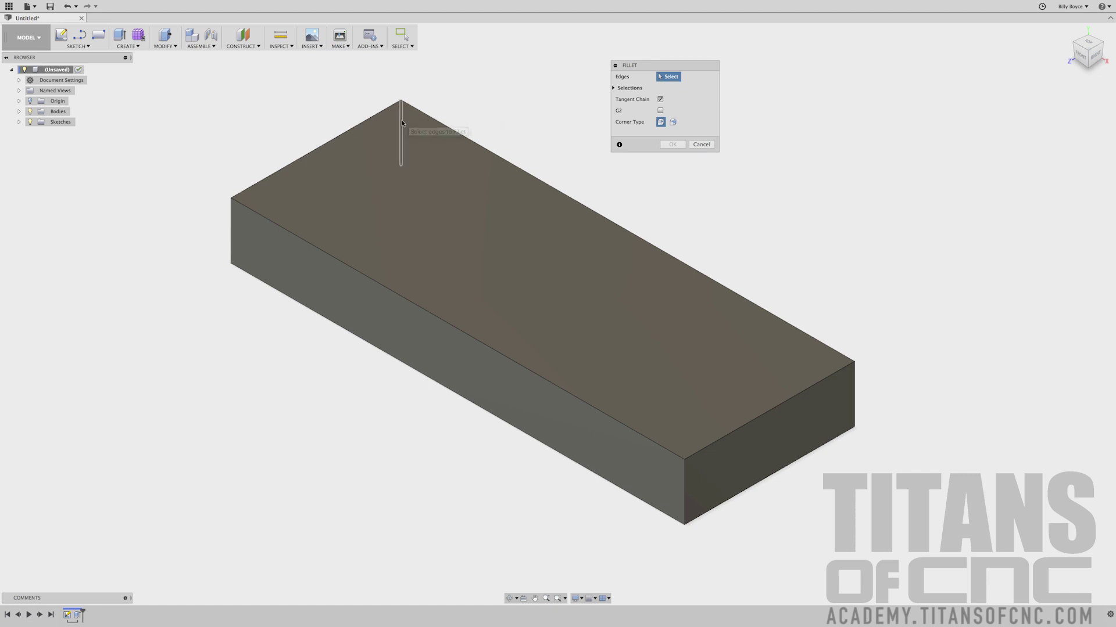
pyautogui.keyDown('shift'); pyautogui.moveTo(403, 121); pyautogui.dragTo(347, 163, button='middle'); pyautogui.keyUp('shift')
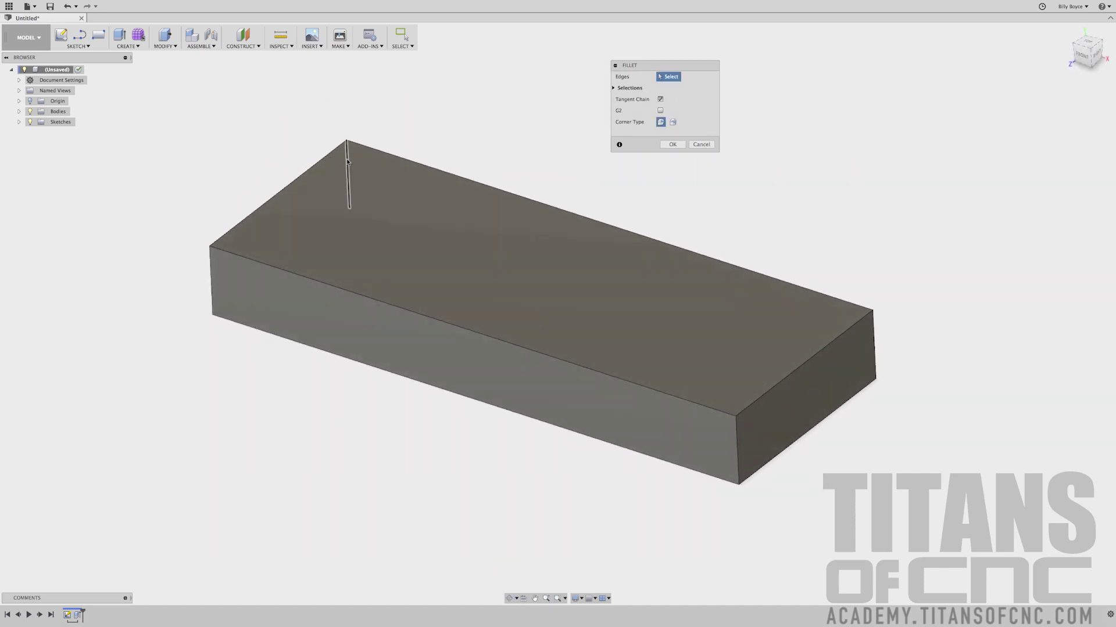
pyautogui.click(348, 162)
pyautogui.click(211, 271)
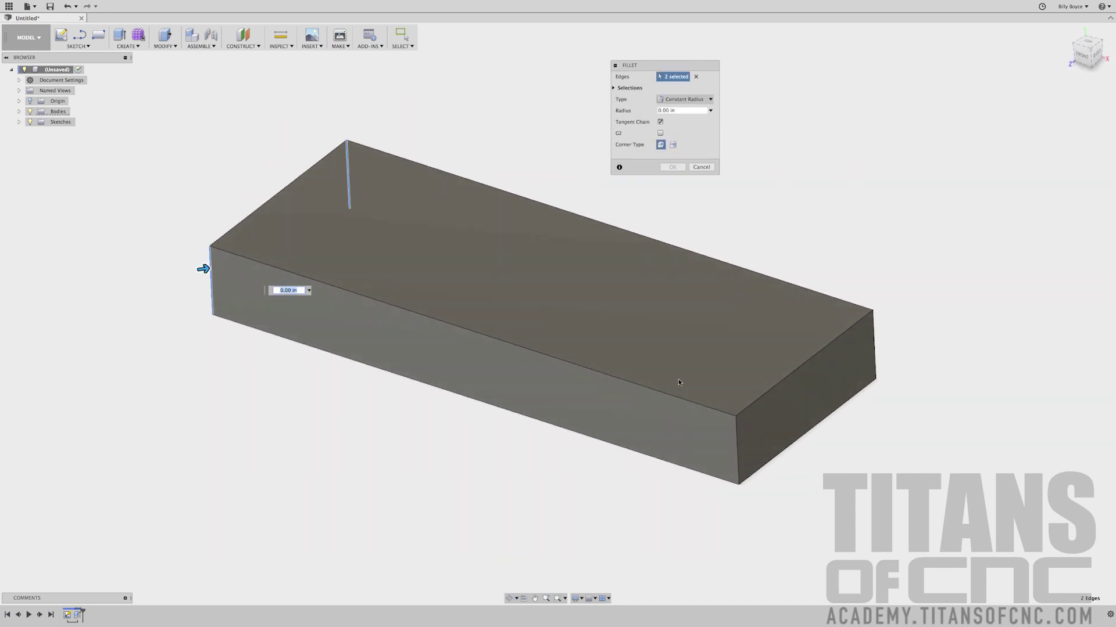
pyautogui.click(737, 447)
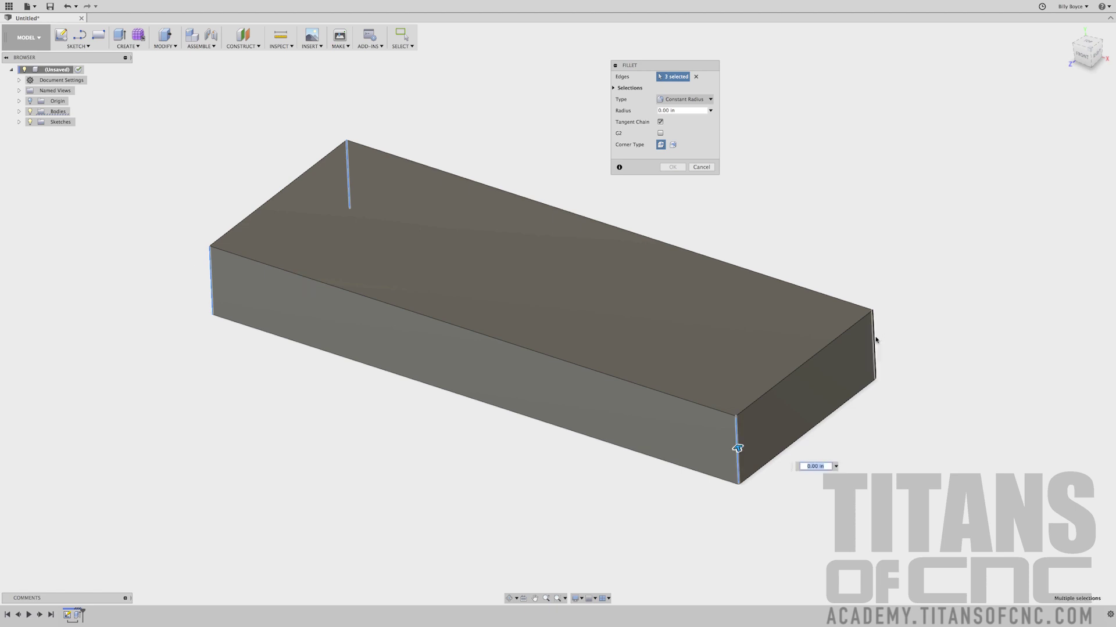
pyautogui.click(875, 337)
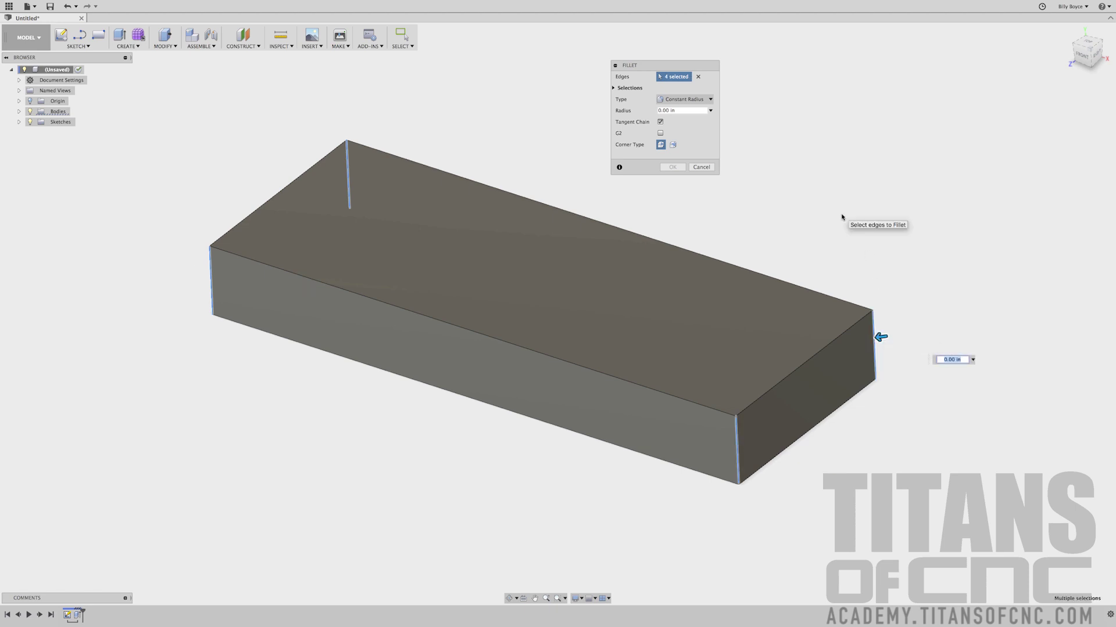
pyautogui.write('.125')
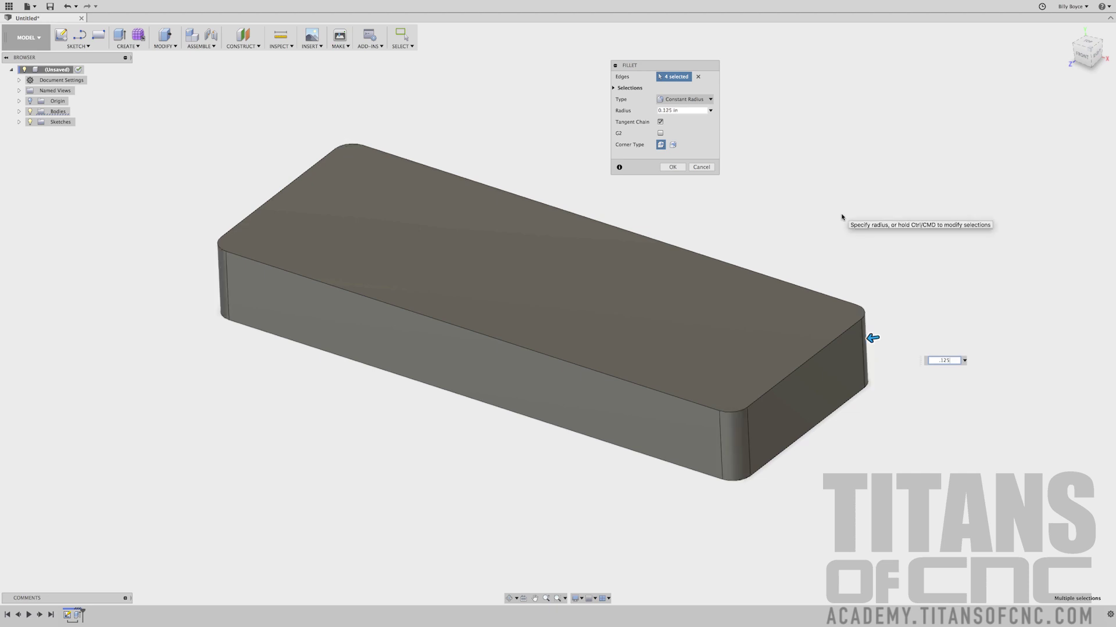
pyautogui.press('Return')
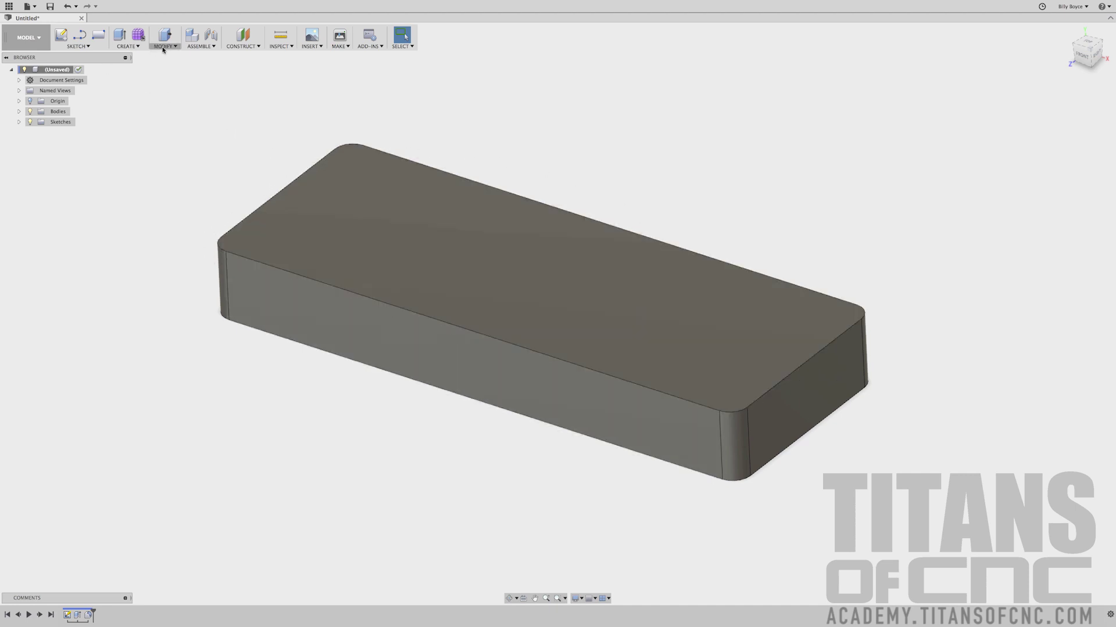
pyautogui.click(165, 45)
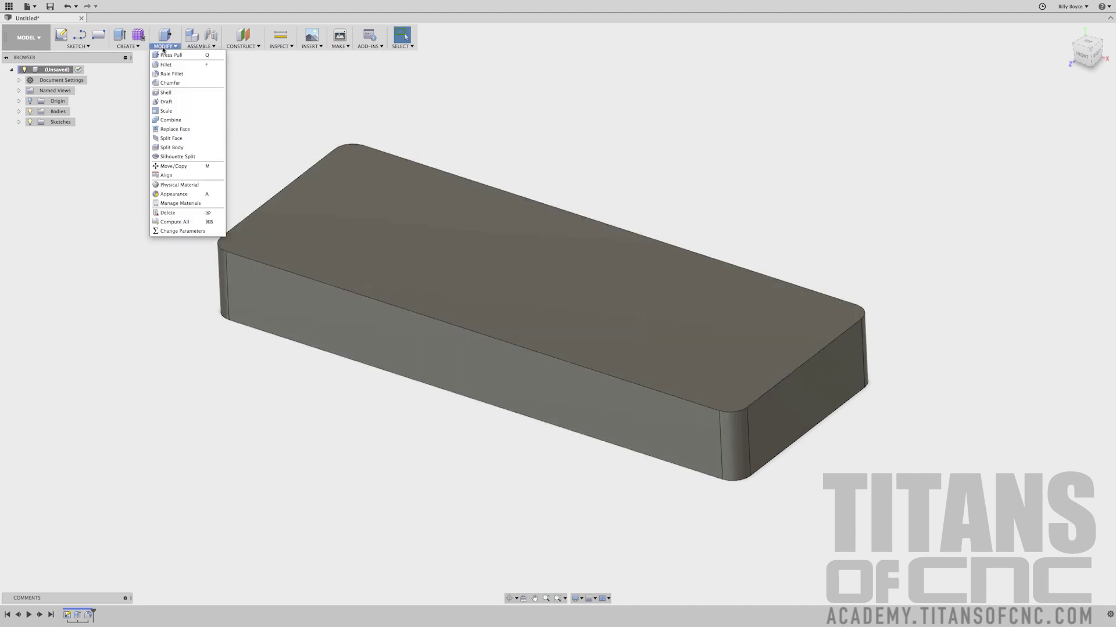
pyautogui.click(169, 84)
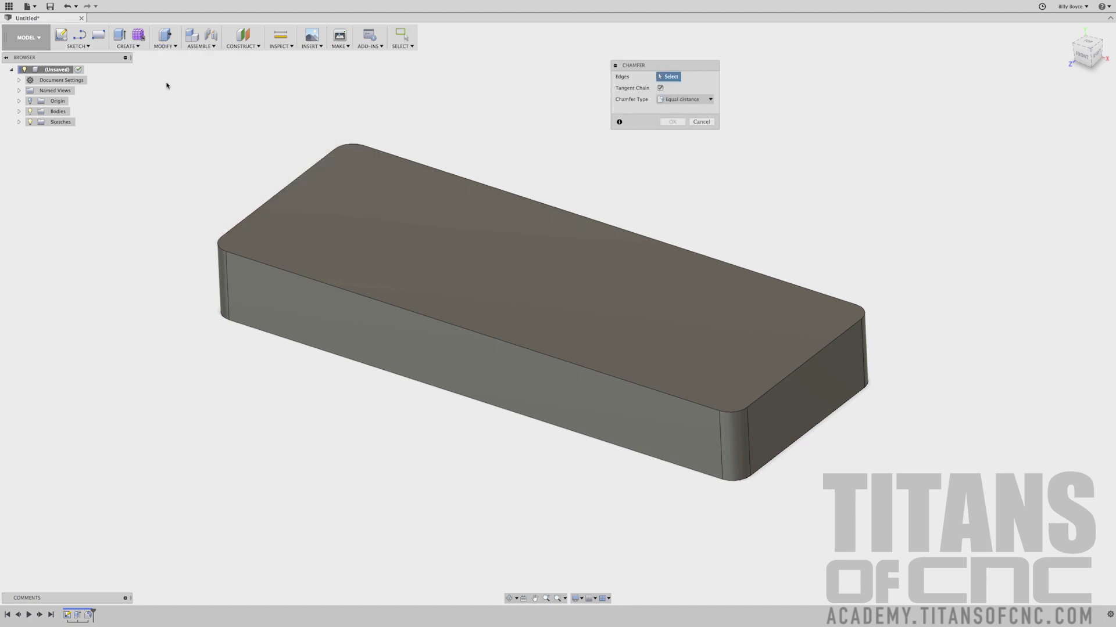
pyautogui.click(492, 337)
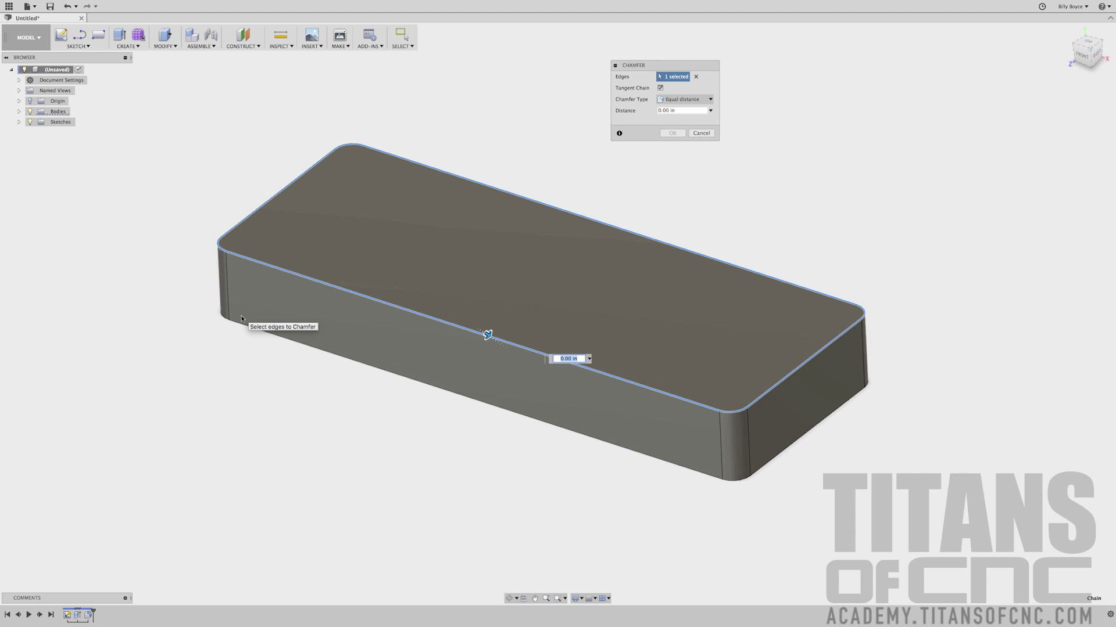
pyautogui.press('BackSpace')
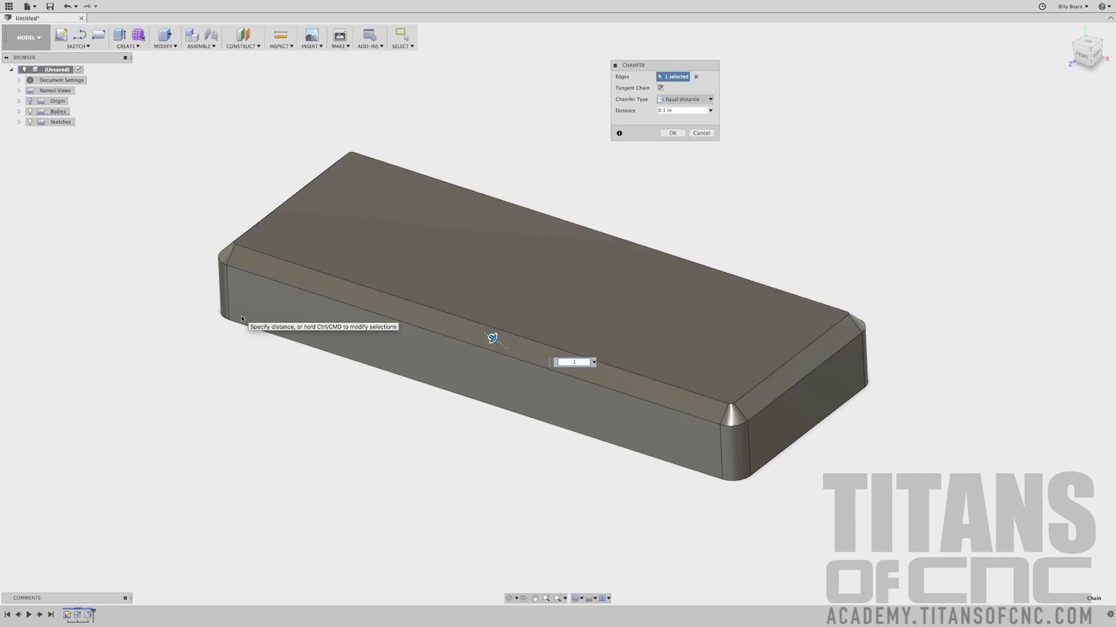
pyautogui.press('Return')
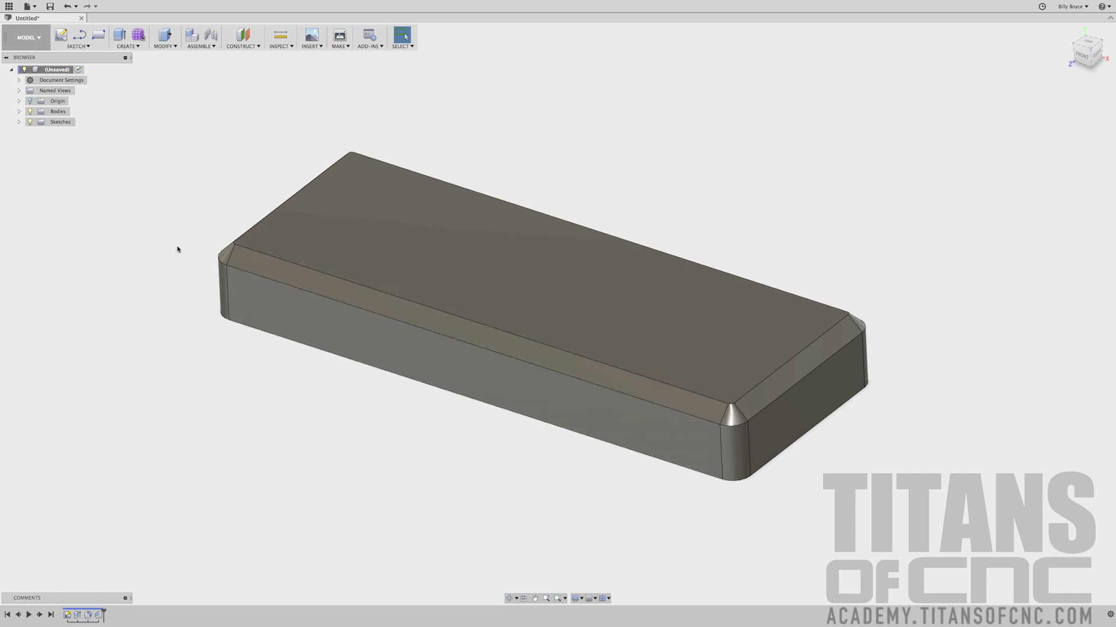
pyautogui.moveTo(177, 247)
pyautogui.keyDown('shift'); pyautogui.mouseDown(button='middle')
pyautogui.moveTo(207, 242)
pyautogui.moveTo(177, 238)
pyautogui.mouseUp(button='middle'); pyautogui.keyUp('shift')
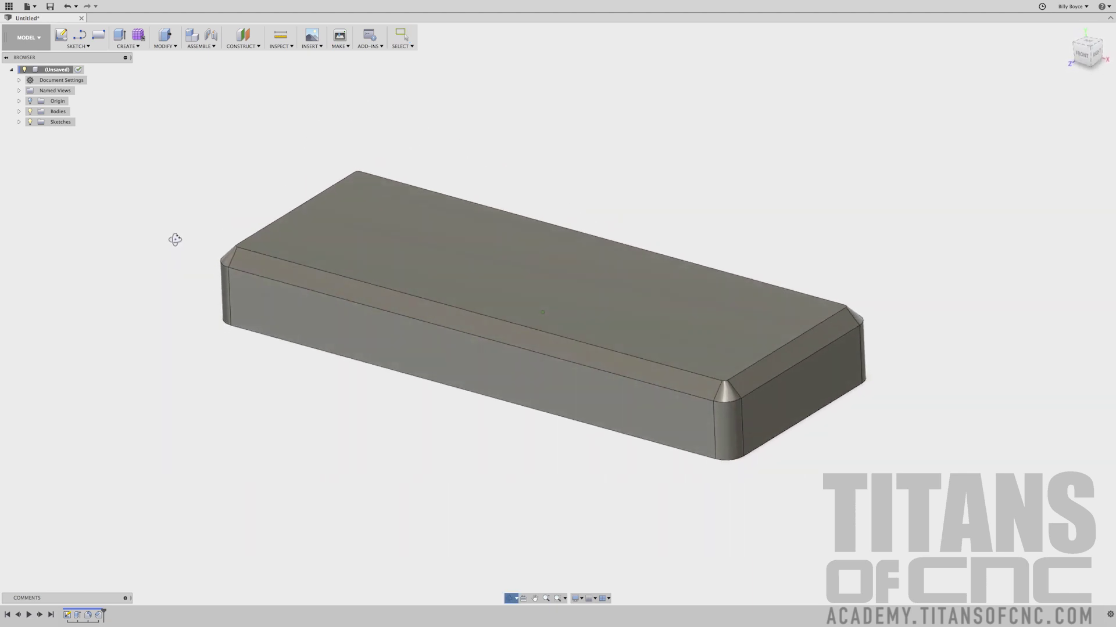
pyautogui.press('Escape')
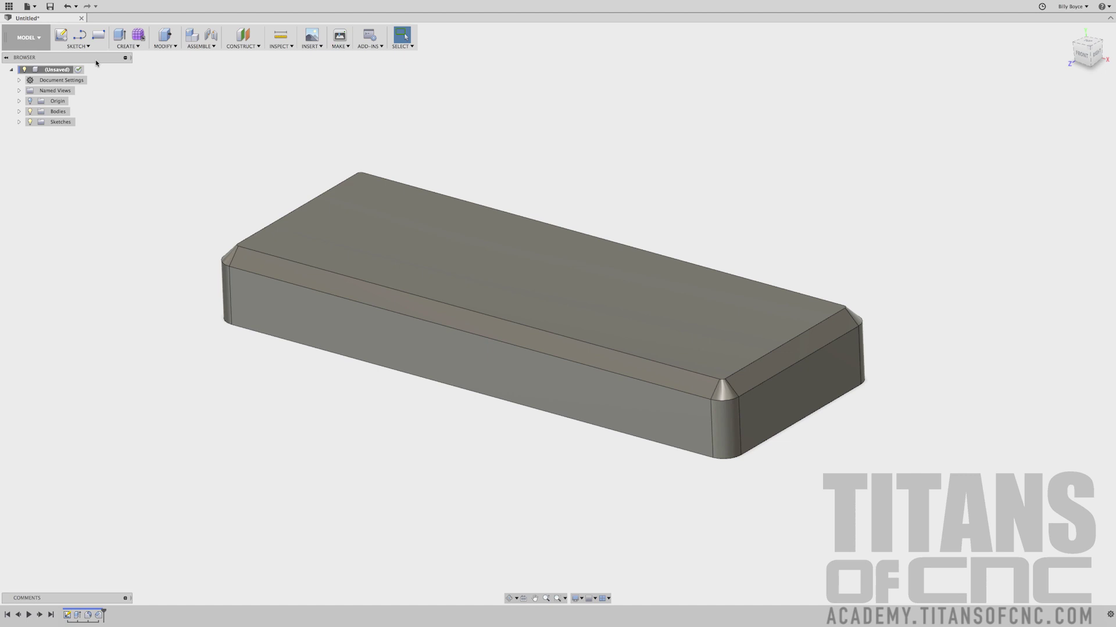
# Draw a two-point rectangle inset within the block's top face.
pyautogui.click(69, 46)
pyautogui.moveTo(112, 75)
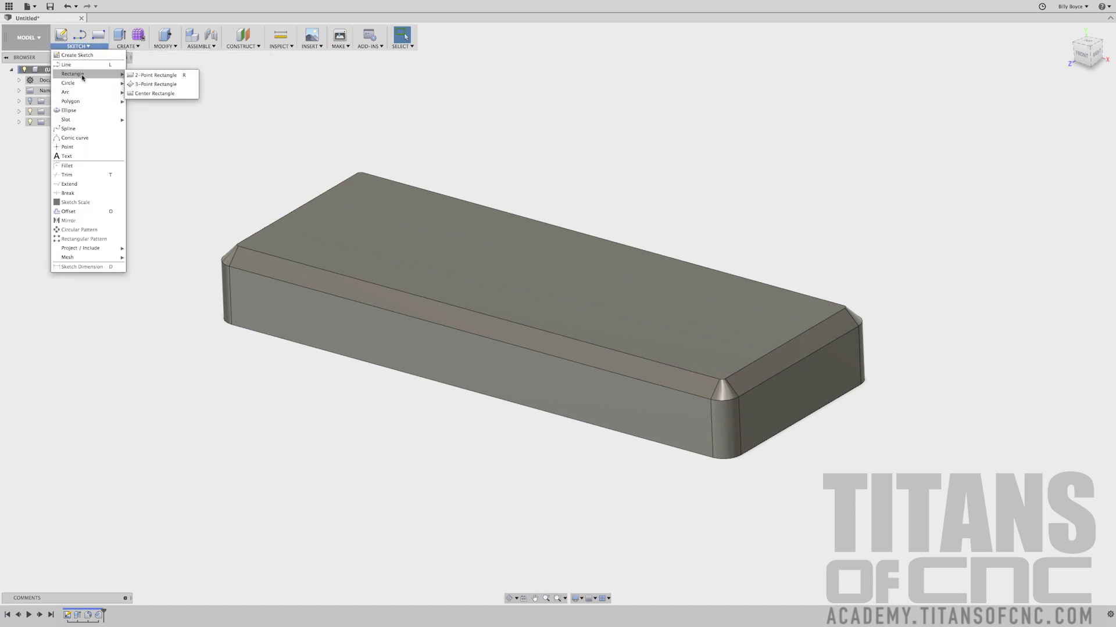
pyautogui.click(138, 77)
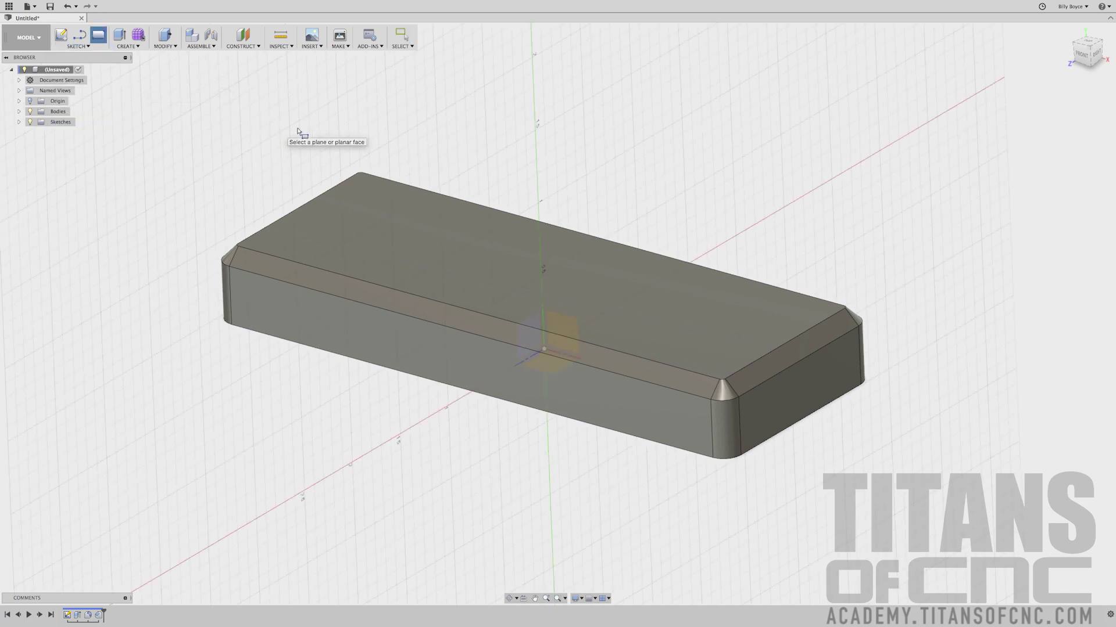
pyautogui.click(369, 200)
pyautogui.click(341, 235)
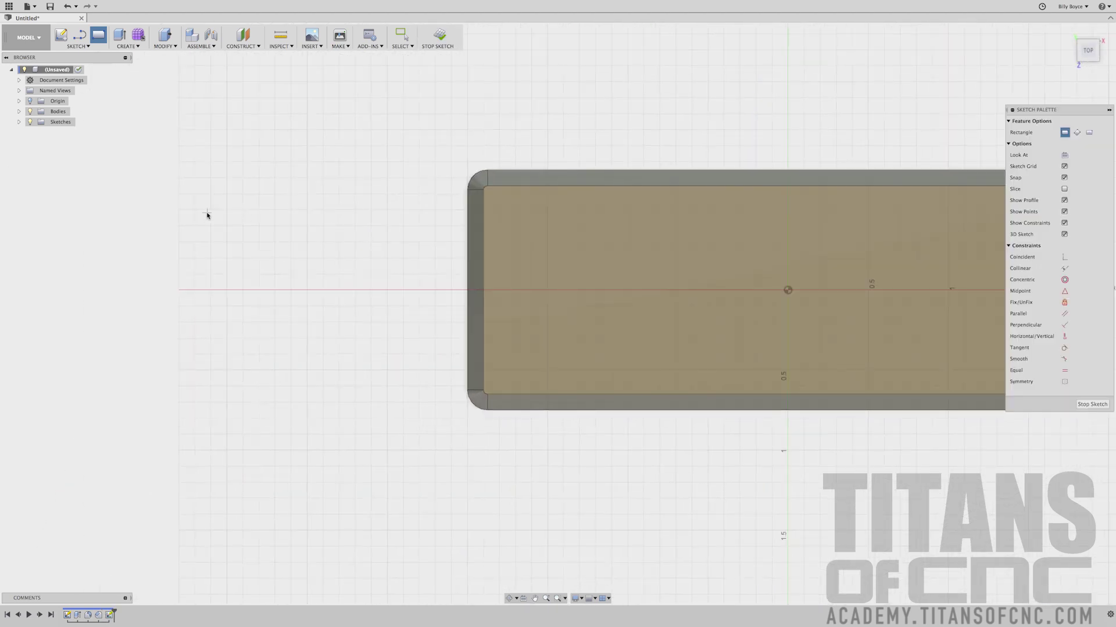
pyautogui.click(434, 211)
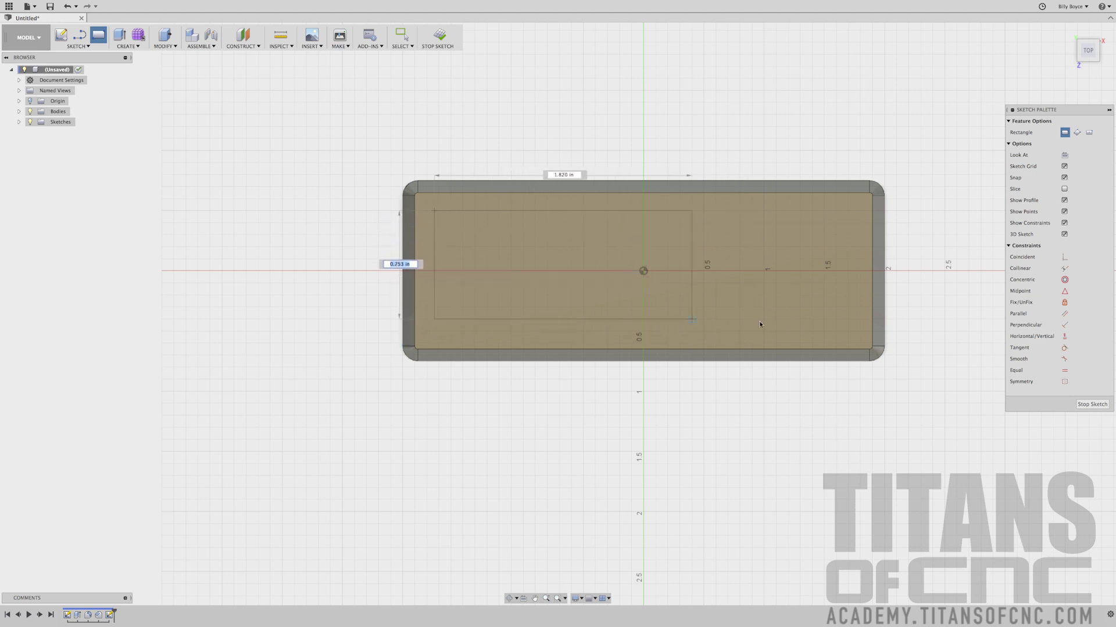
pyautogui.click(847, 333)
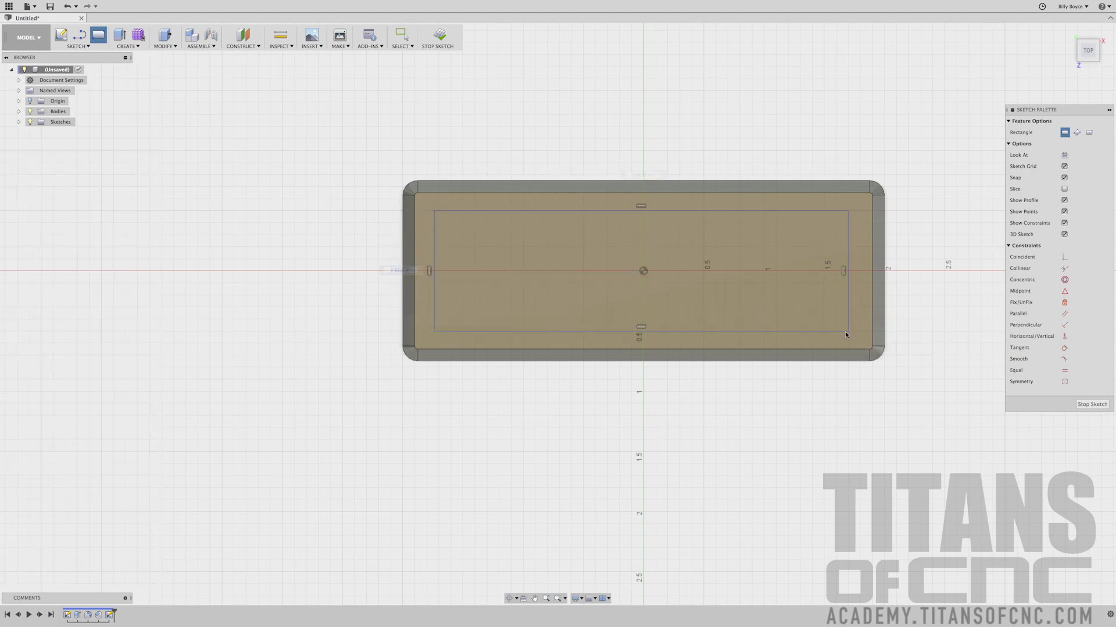
pyautogui.scroll(-2, 162, 146)
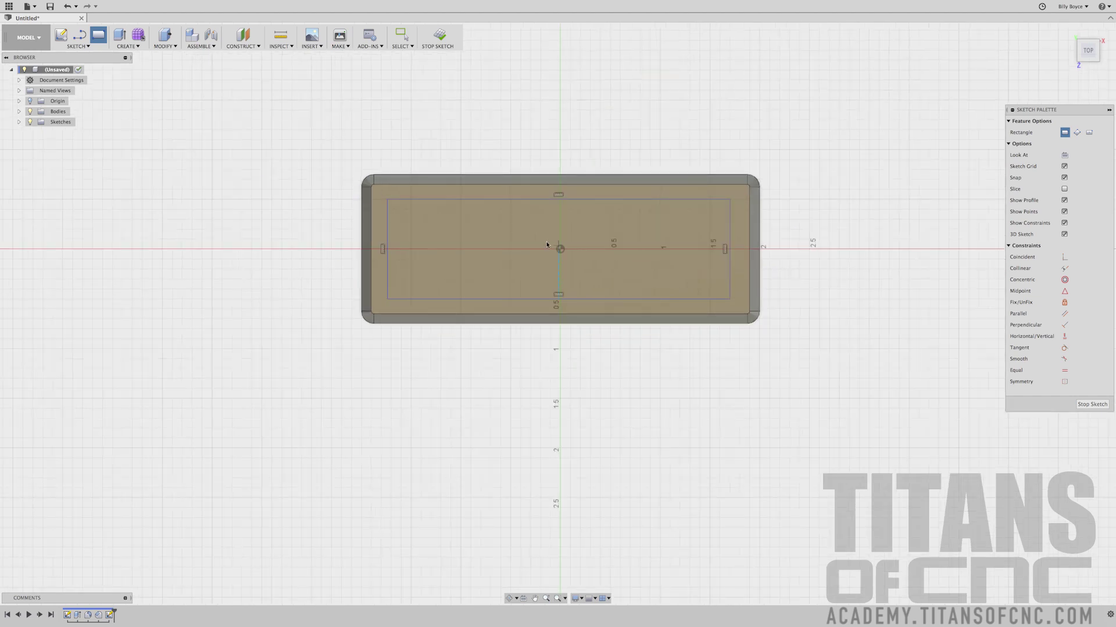
pyautogui.scroll(3, 538, 240)
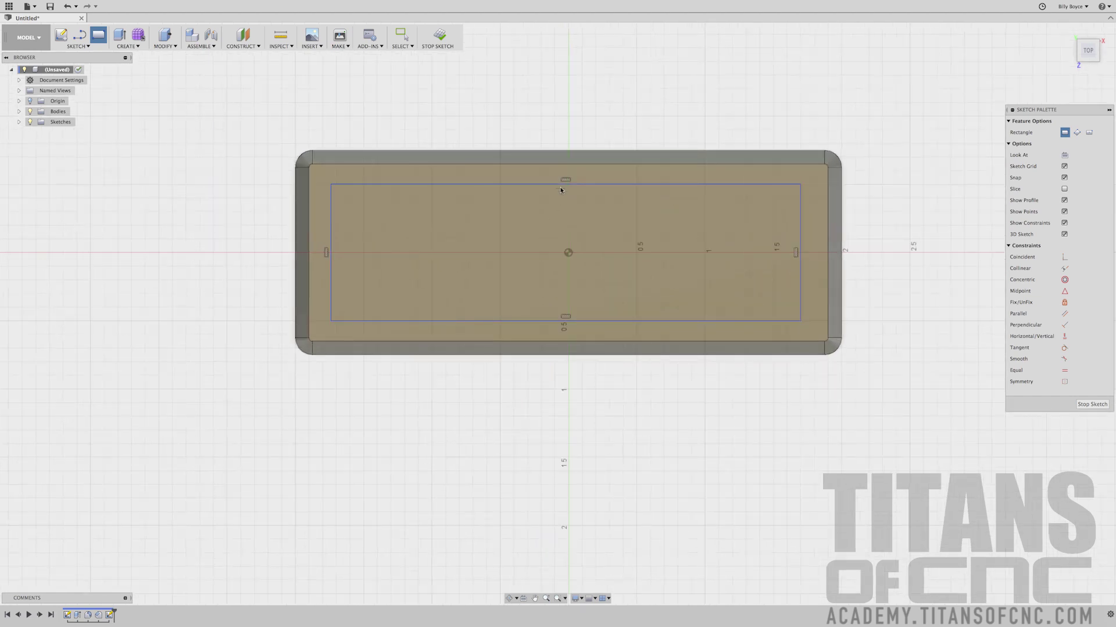
# Dimension the left side gap at 0.25 in and link the right gap to d7.
pyautogui.click(76, 46)
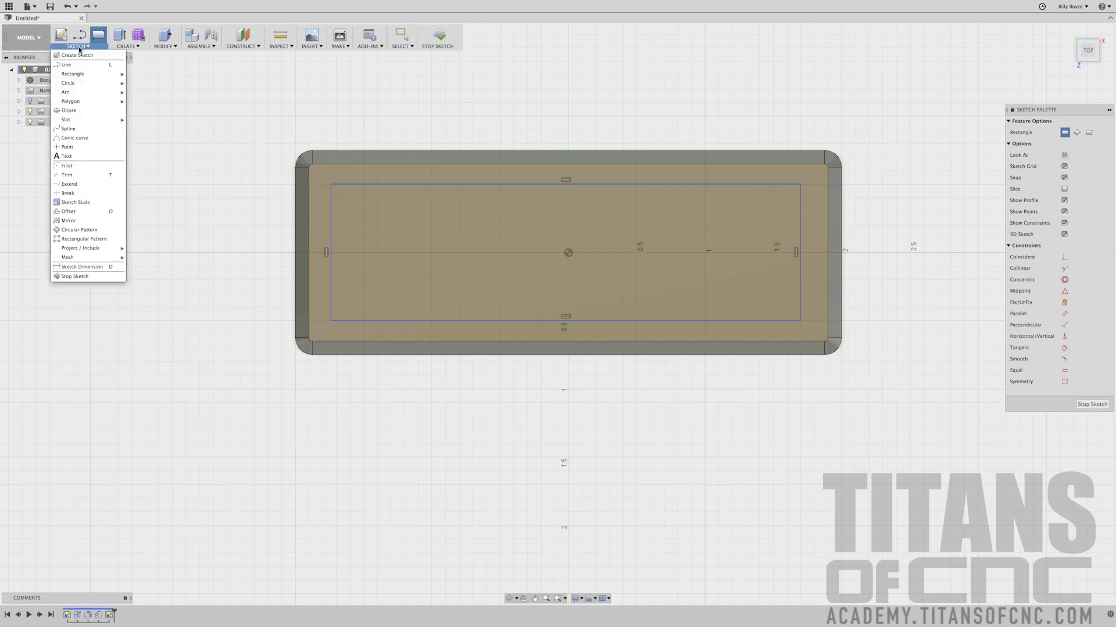
pyautogui.click(93, 266)
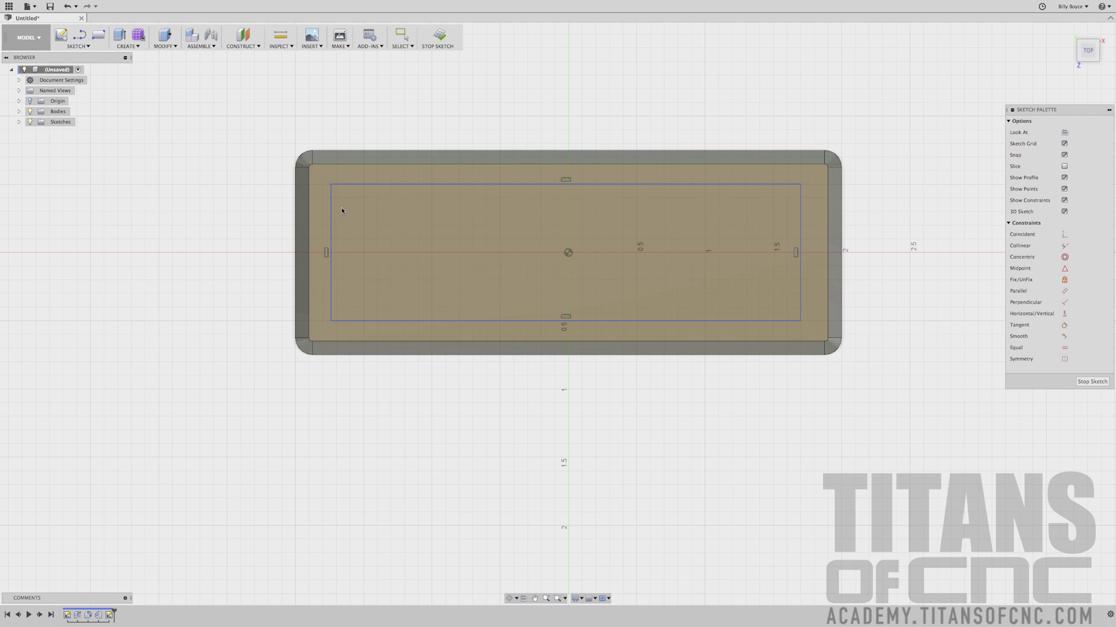
pyautogui.click(331, 213)
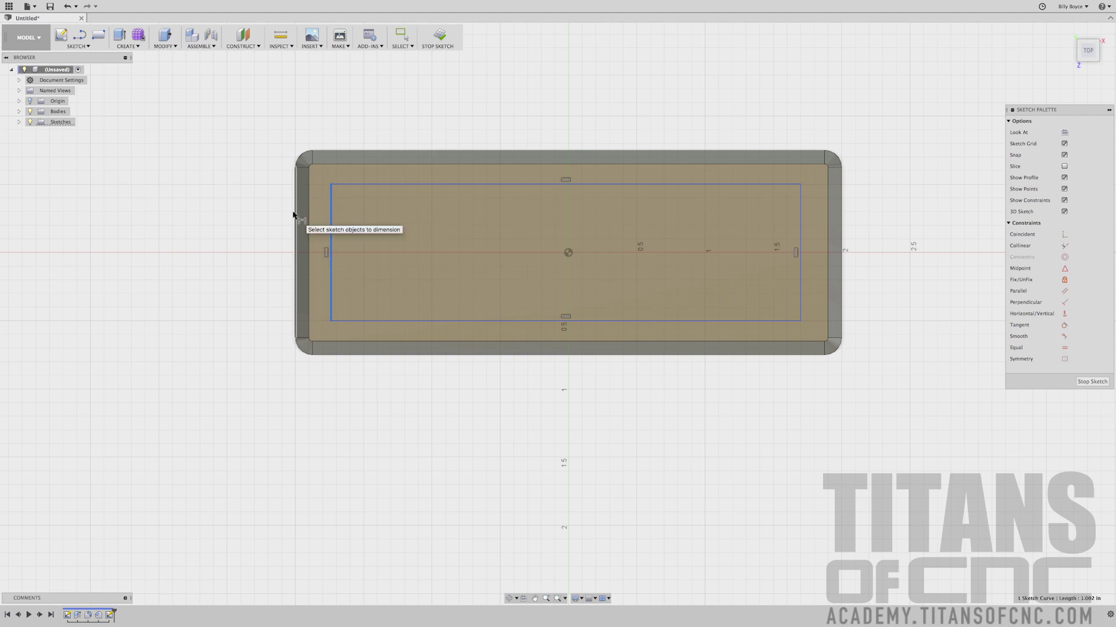
pyautogui.click(295, 216)
pyautogui.click(319, 112)
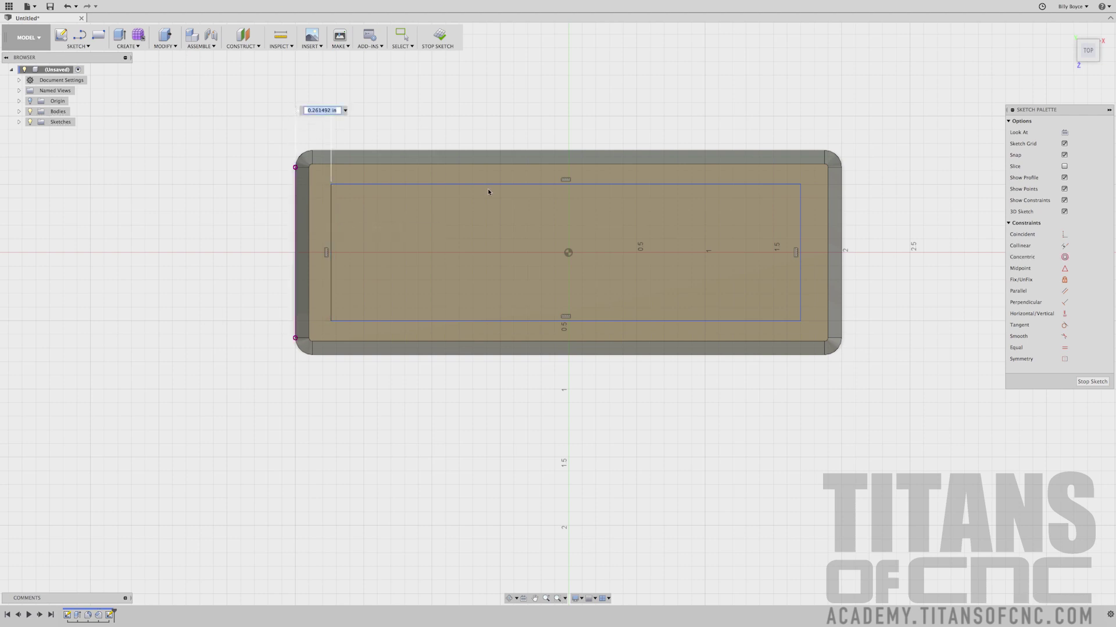
pyautogui.press('BackSpace')
pyautogui.press('Return')
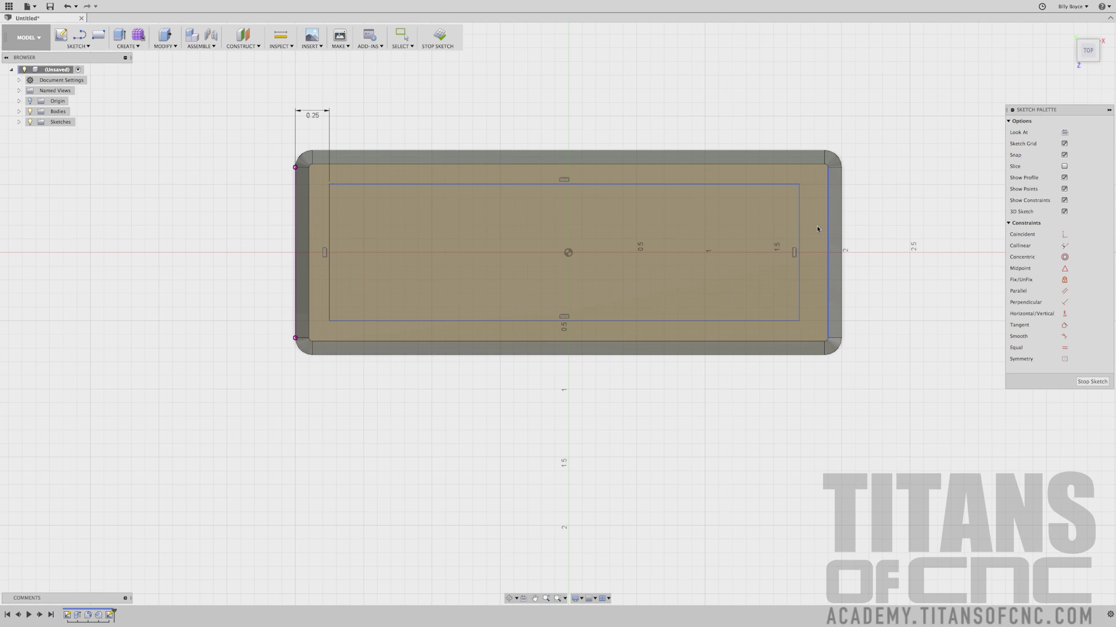
pyautogui.click(799, 232)
pyautogui.click(841, 231)
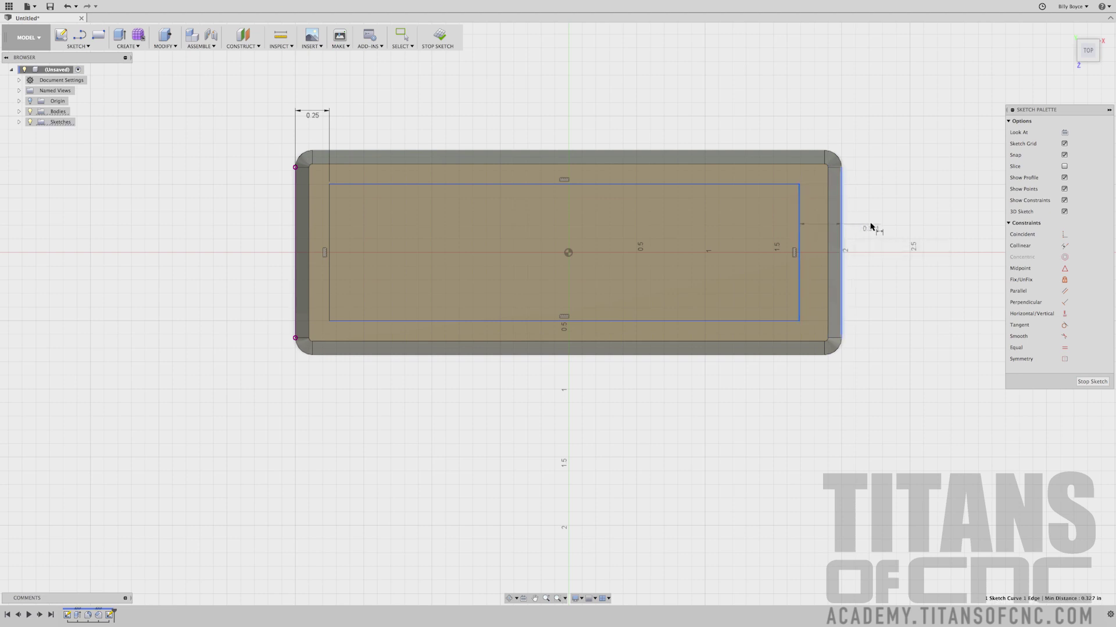
pyautogui.click(871, 227)
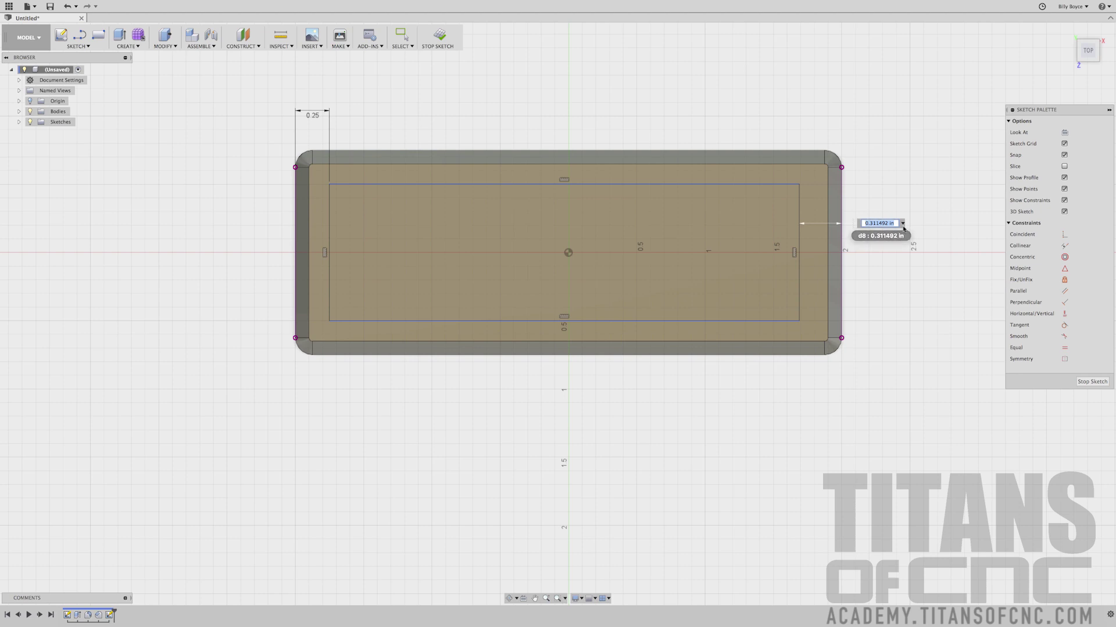
pyautogui.click(314, 115)
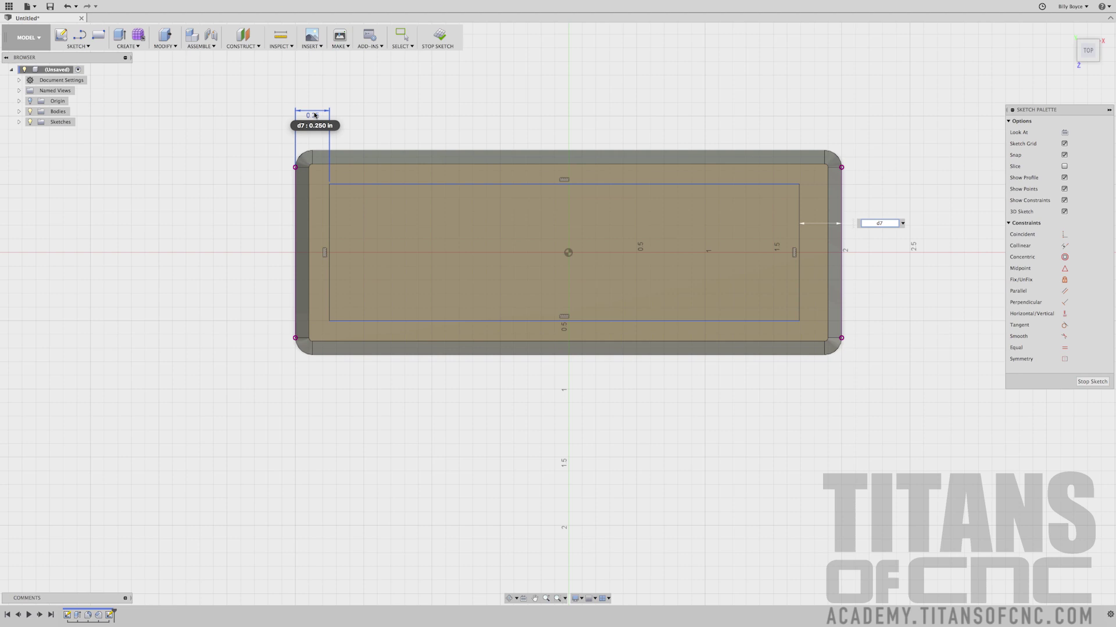
pyautogui.press('Return')
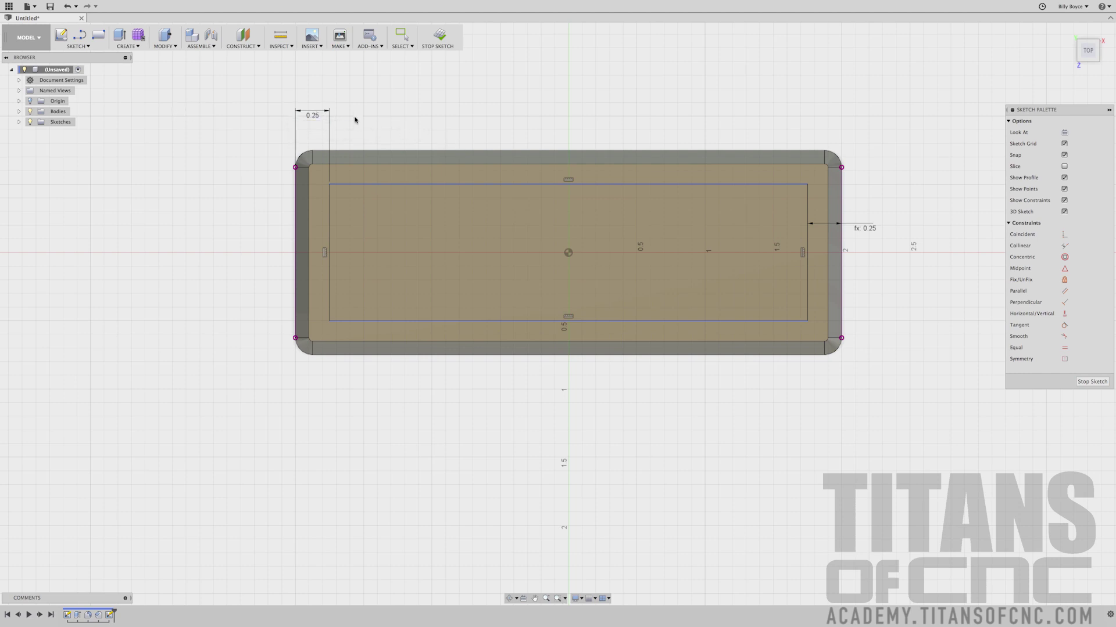
# Change the left gap dimension to 0.125 in, updating both sides.
pyautogui.doubleClick(312, 115)
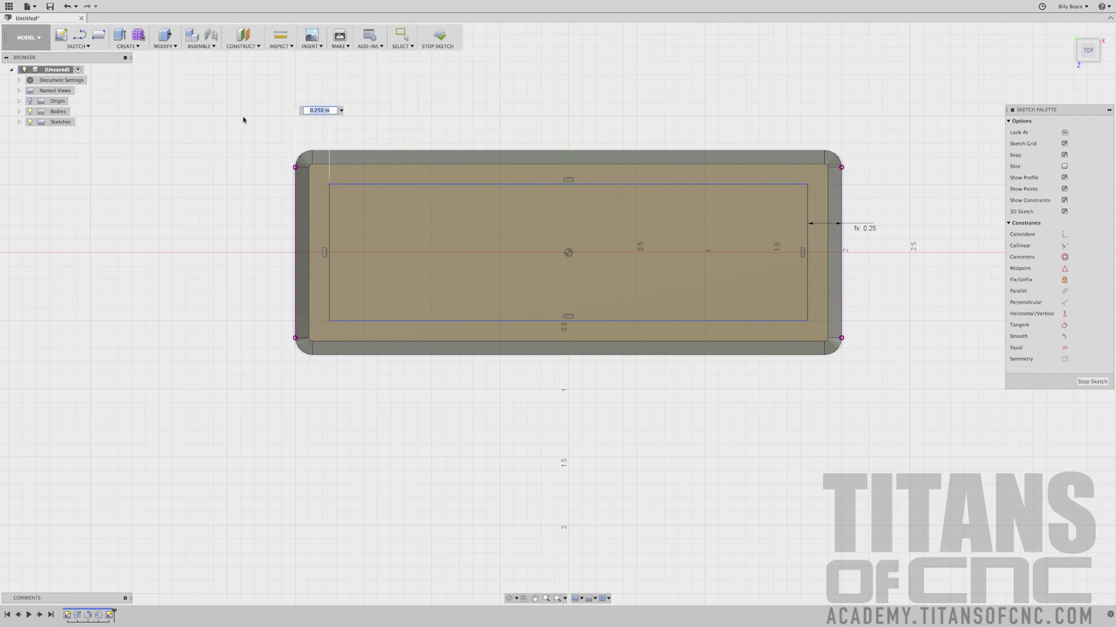
pyautogui.press('BackSpace')
pyautogui.write('.125')
pyautogui.press('Return')
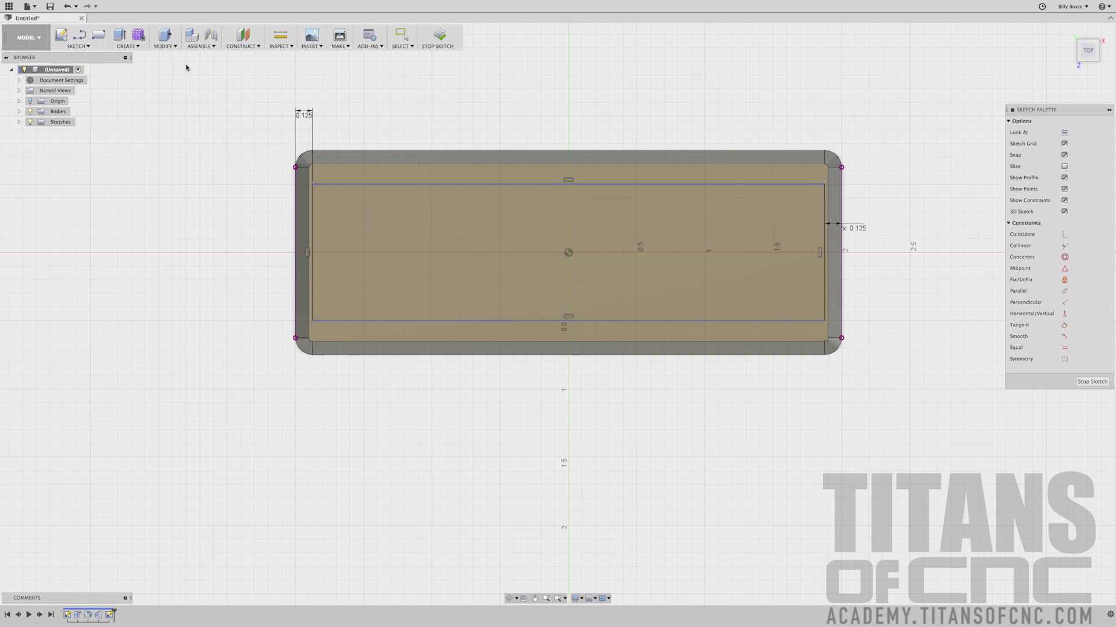
# Dimension the top gap at 0.25 in and link the bottom gap to d9.
pyautogui.click(79, 46)
pyautogui.click(456, 185)
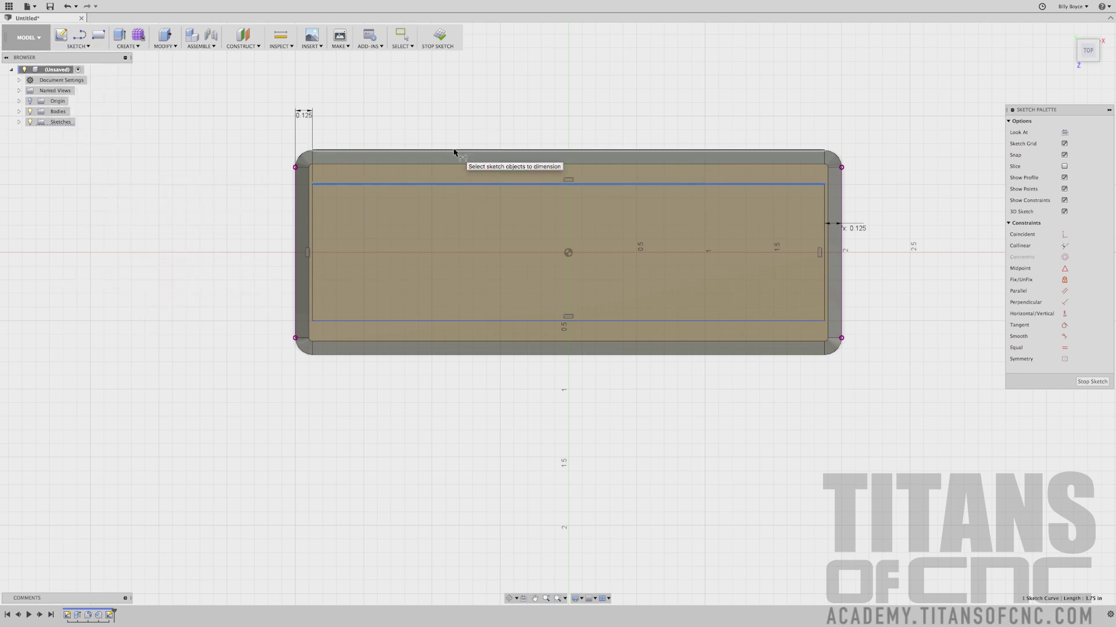
pyautogui.click(456, 151)
pyautogui.click(456, 119)
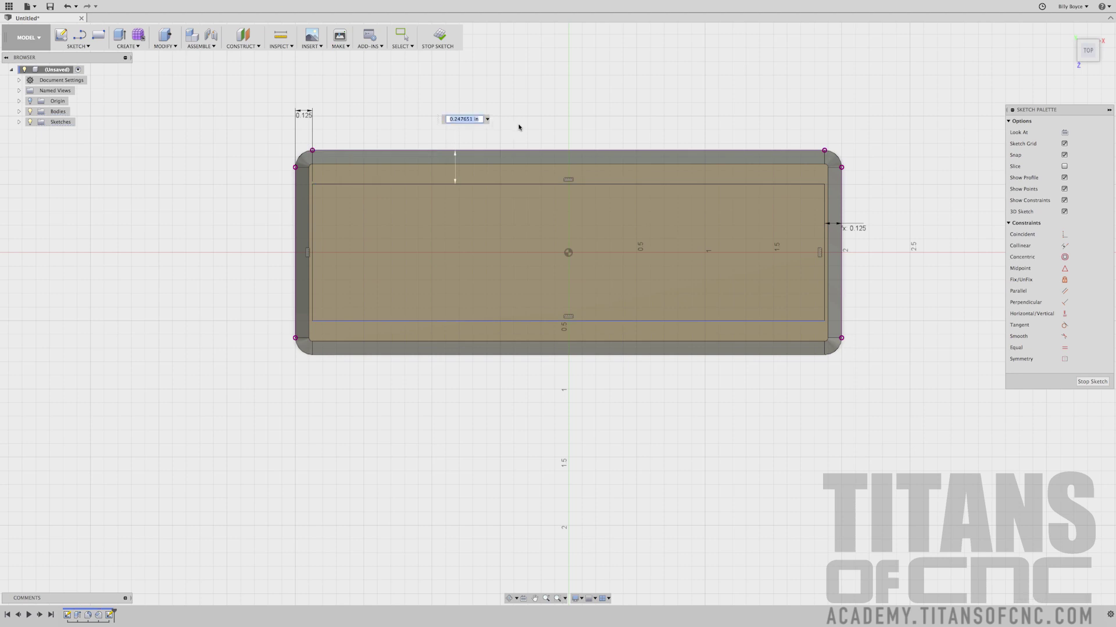
pyautogui.write('.25')
pyautogui.press('Return')
pyautogui.click(463, 321)
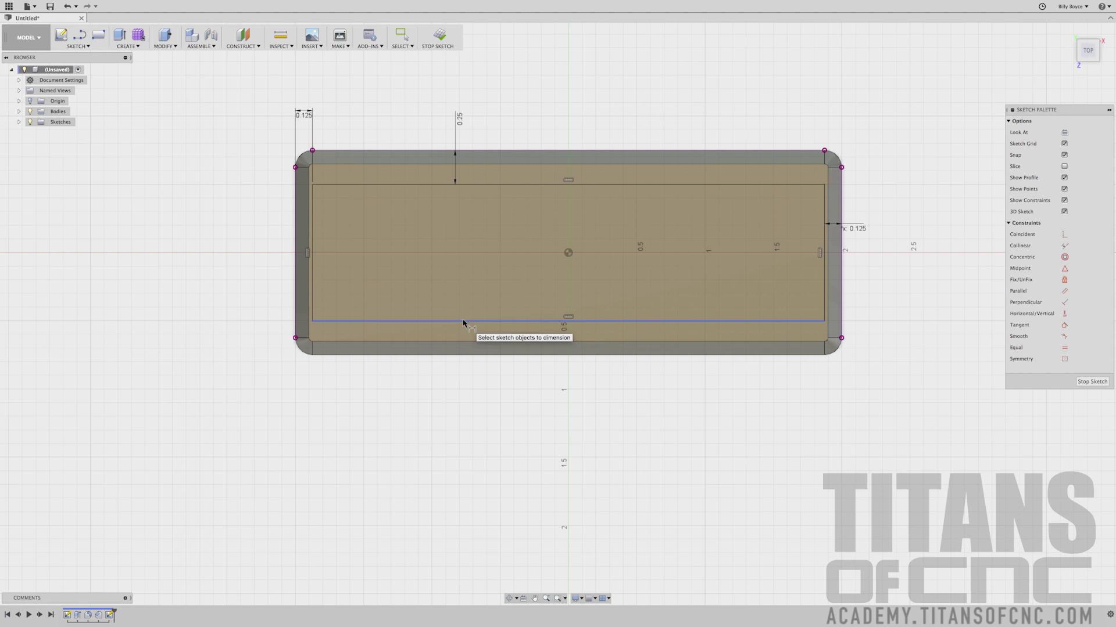
pyautogui.click(468, 353)
pyautogui.click(471, 393)
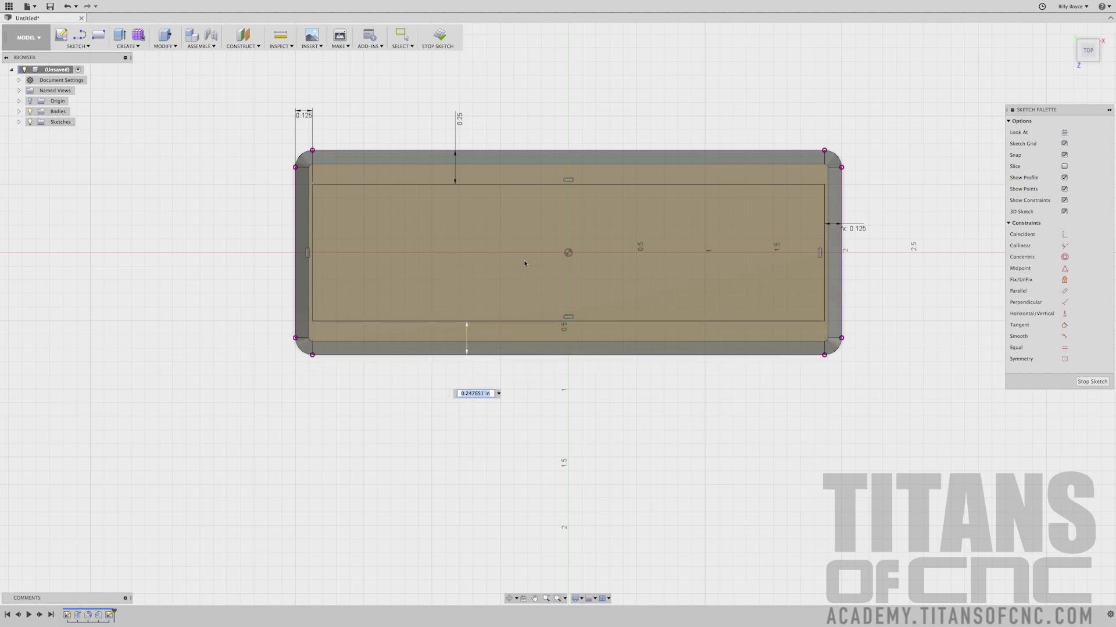
pyautogui.click(459, 119)
pyautogui.press('Return')
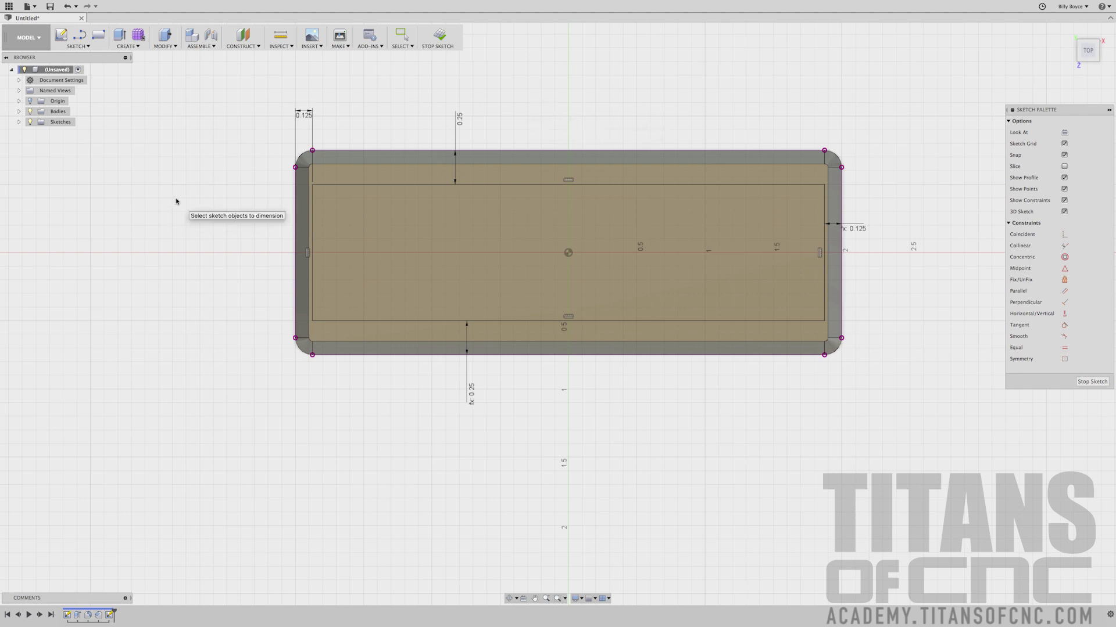
# Extrude-cut the inner rectangle -0.375 in deep into the block.
pyautogui.rightClick(205, 199)
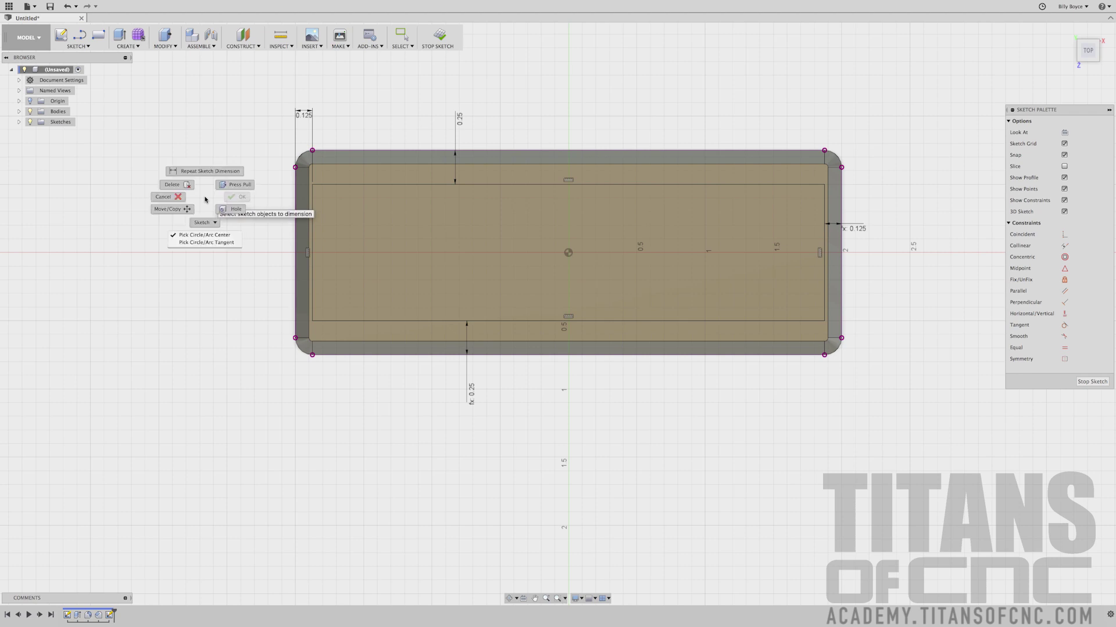
pyautogui.click(227, 185)
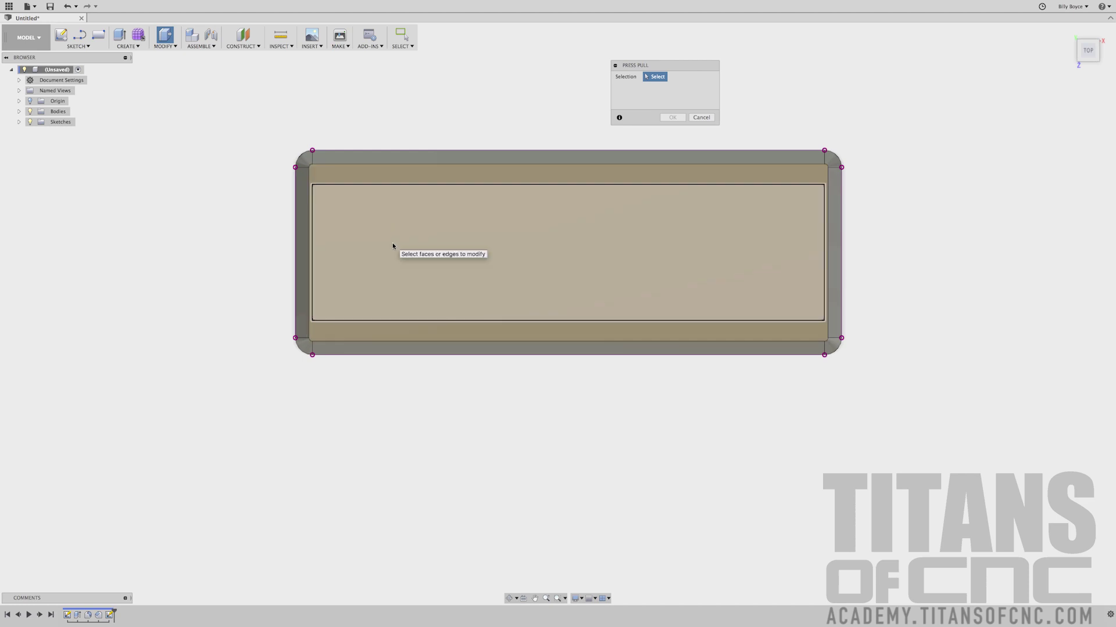
pyautogui.click(393, 246)
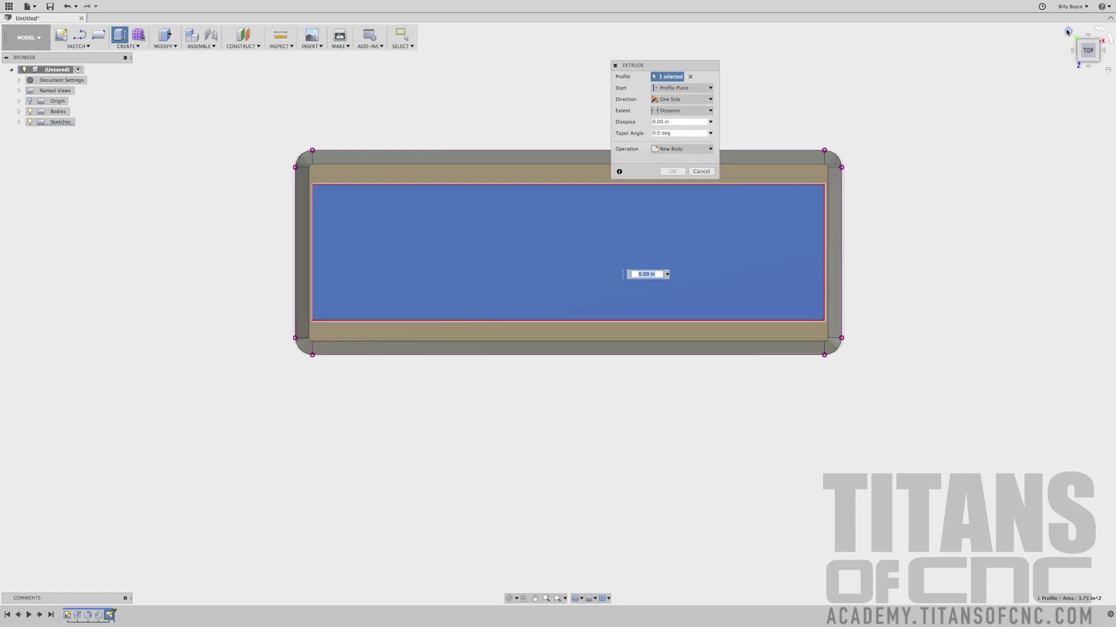
pyautogui.click(1067, 31)
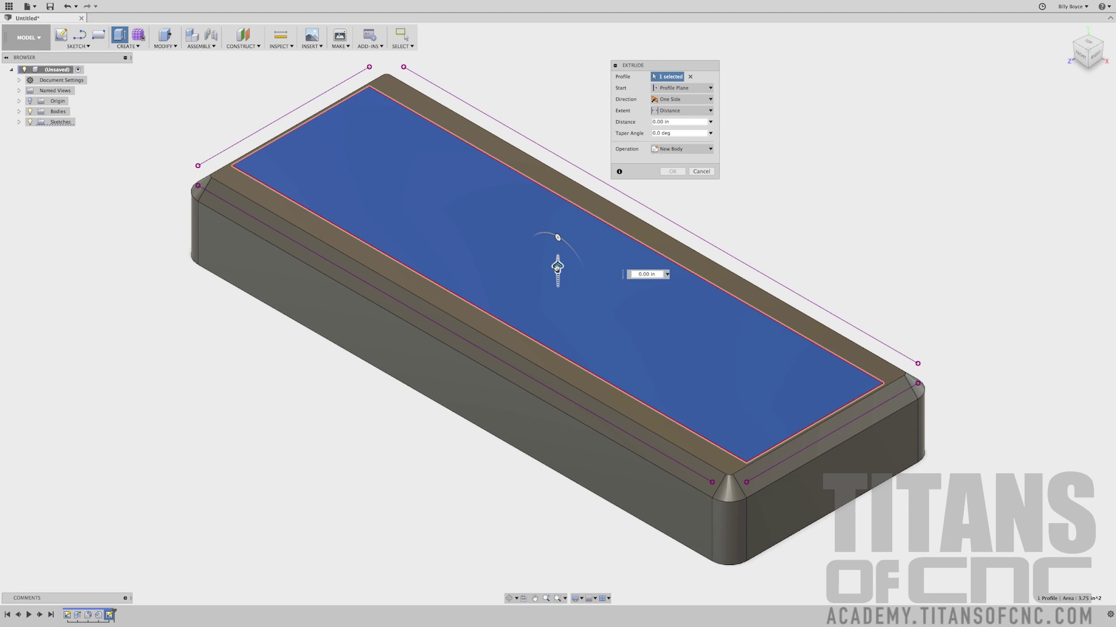
pyautogui.moveTo(557, 266); pyautogui.dragTo(558, 330)
pyautogui.moveTo(224, 326)
pyautogui.keyDown('shift'); pyautogui.mouseDown(button='middle')
pyautogui.moveTo(228, 305)
pyautogui.moveTo(229, 325)
pyautogui.mouseUp(button='middle'); pyautogui.keyUp('shift')
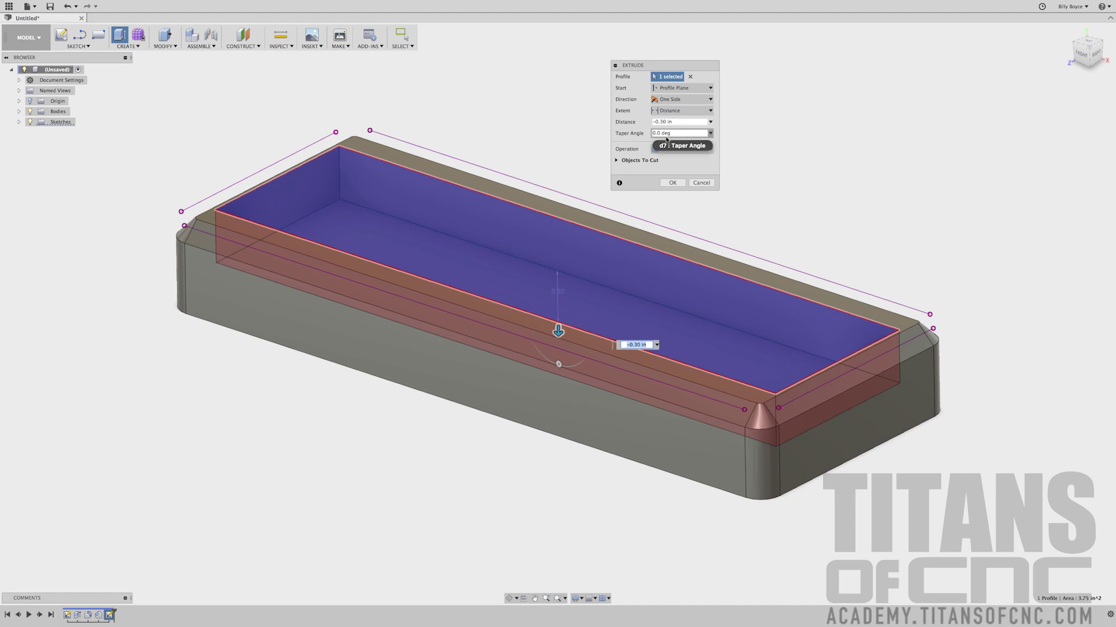
pyautogui.click(653, 122)
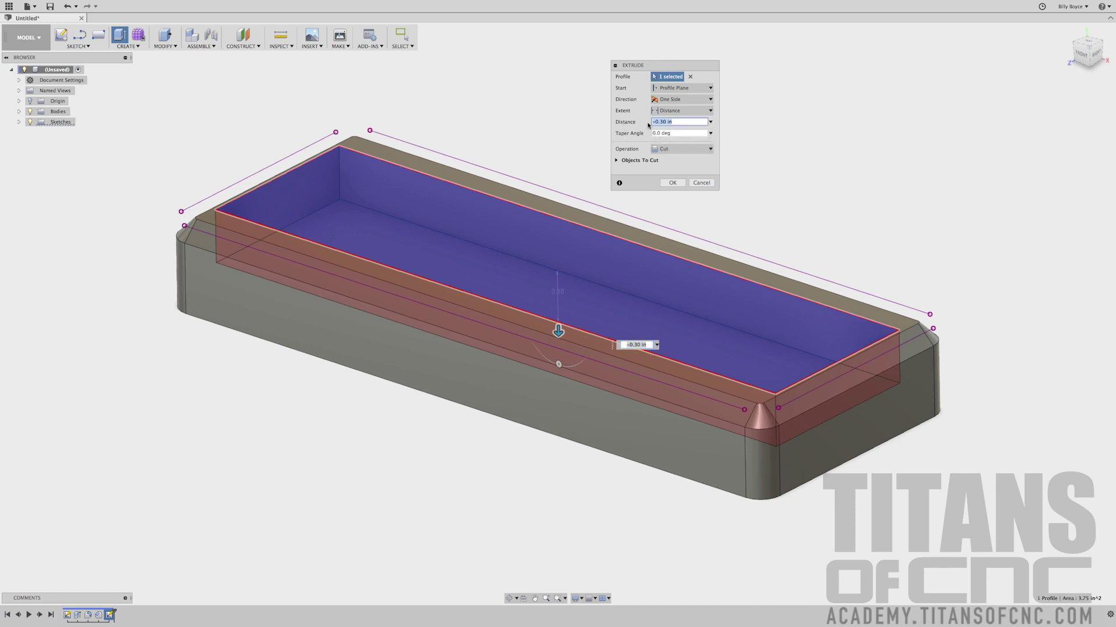
pyautogui.write('-.375')
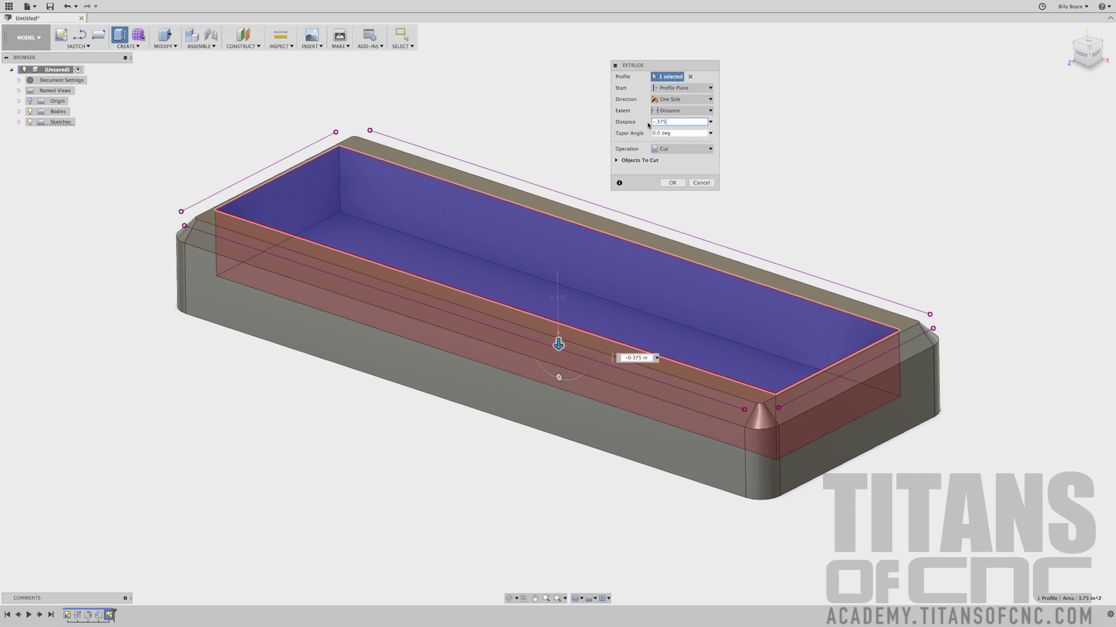
pyautogui.press('Return')
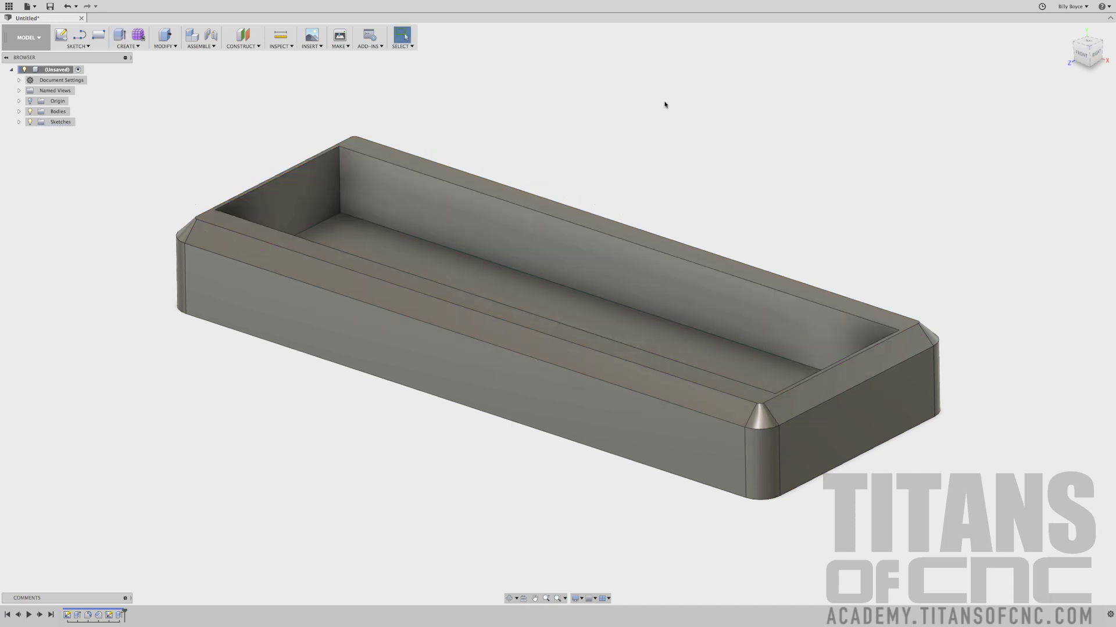
pyautogui.moveTo(664, 104)
pyautogui.keyDown('shift'); pyautogui.mouseDown(button='middle')
pyautogui.moveTo(652, 125)
pyautogui.moveTo(657, 94)
pyautogui.moveTo(673, 111)
pyautogui.mouseUp(button='middle'); pyautogui.keyUp('shift')
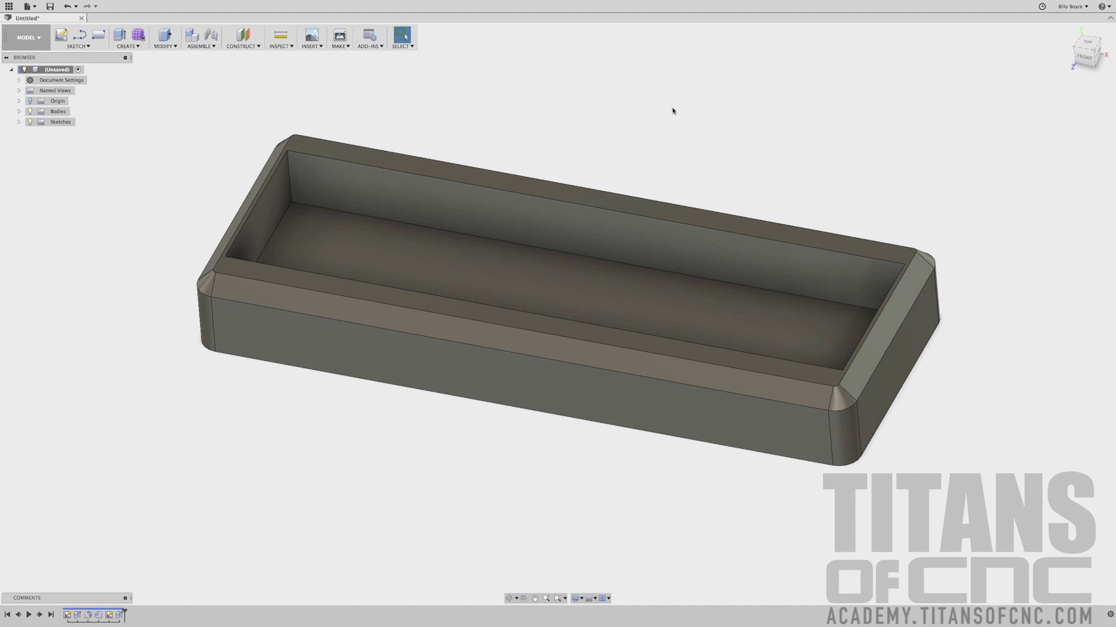
# Fillet the four inner vertical pocket edges with a 0.250 in radius.
pyautogui.click(164, 46)
pyautogui.click(164, 65)
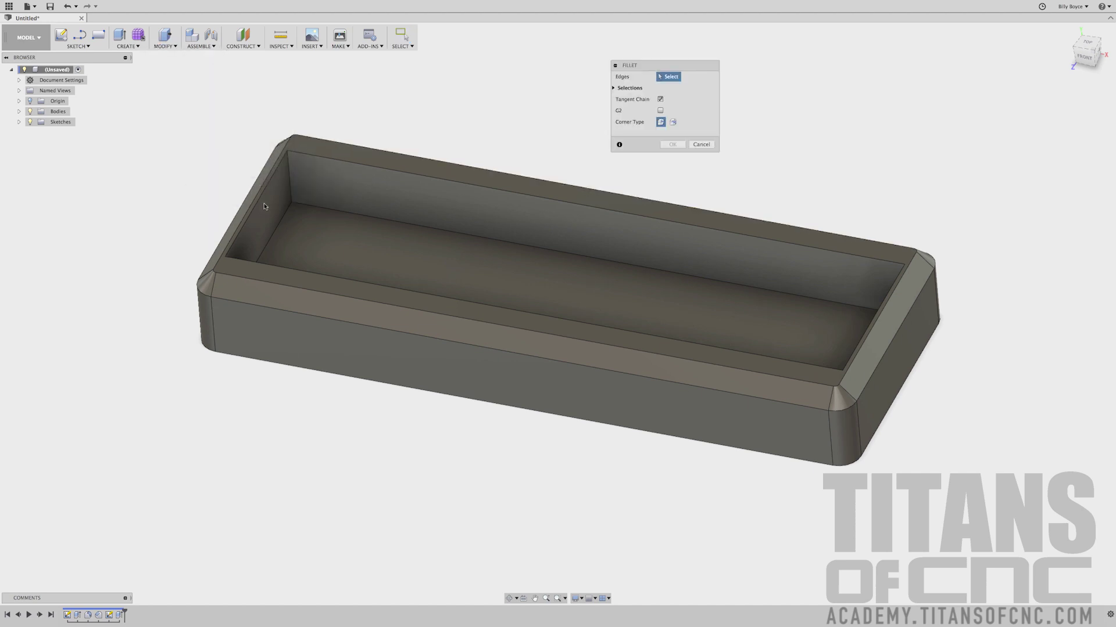
pyautogui.click(288, 178)
pyautogui.click(227, 268)
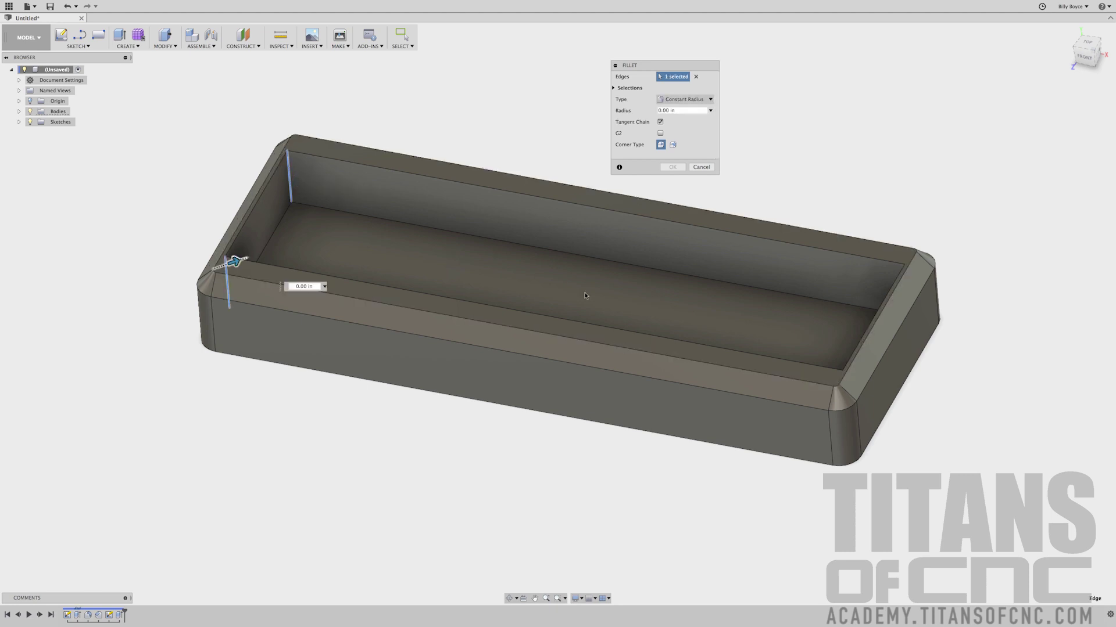
pyautogui.click(907, 283)
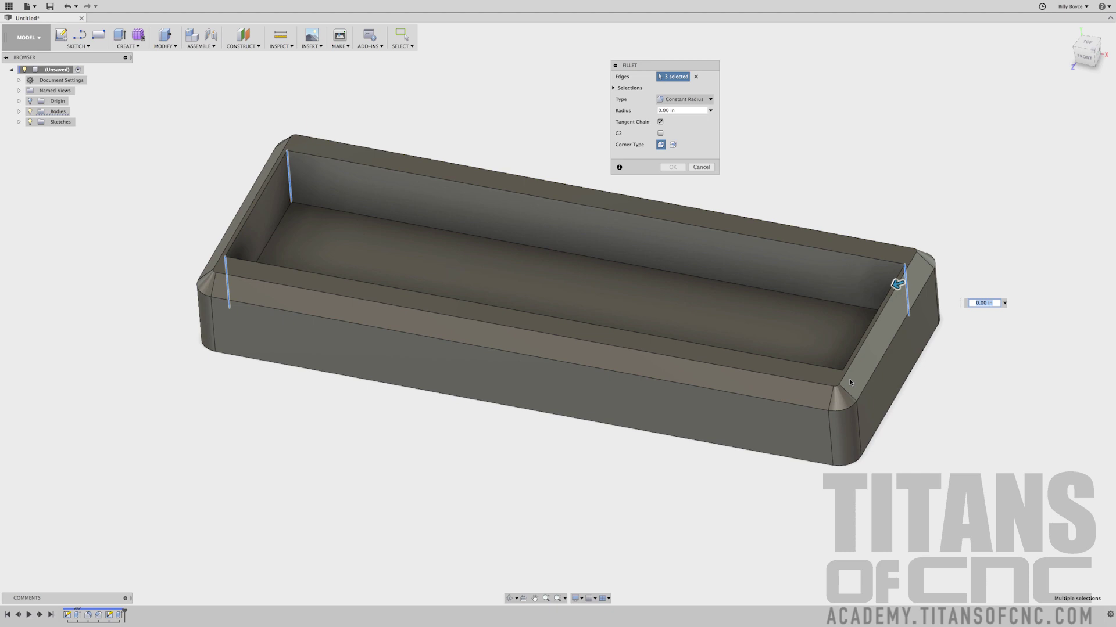
pyautogui.click(846, 387)
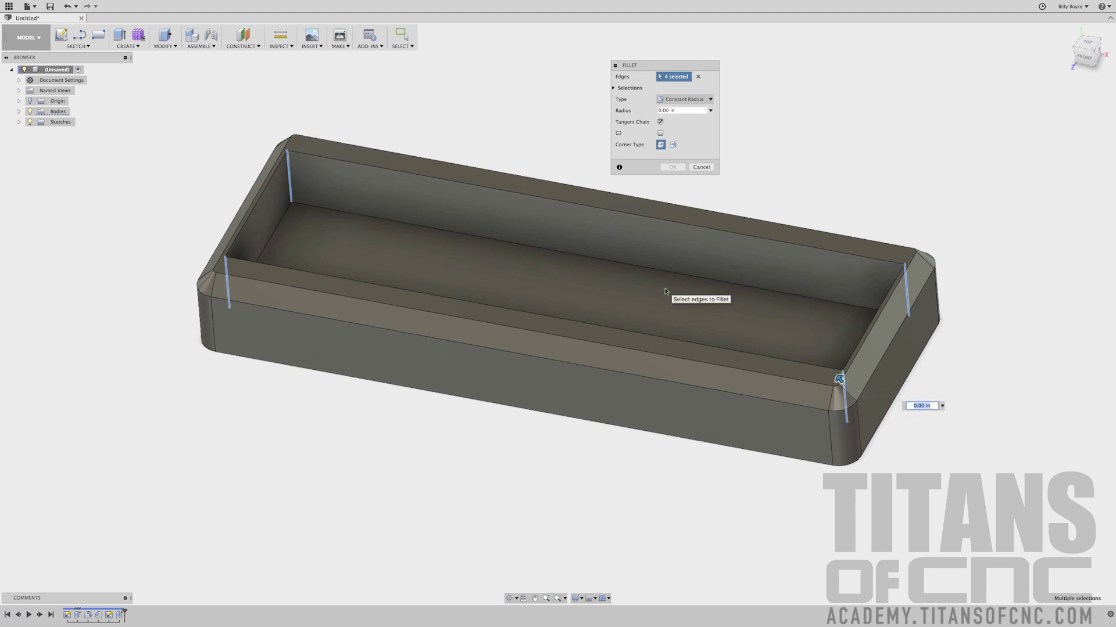
pyautogui.write('.250')
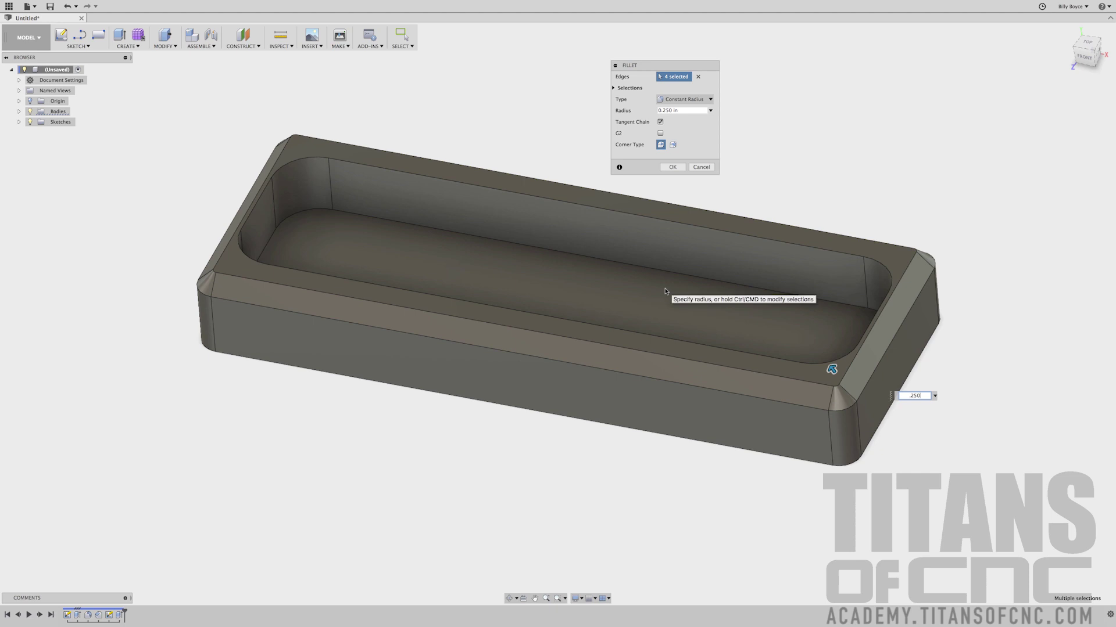
pyautogui.press('Return')
pyautogui.scroll(-3, 673, 257)
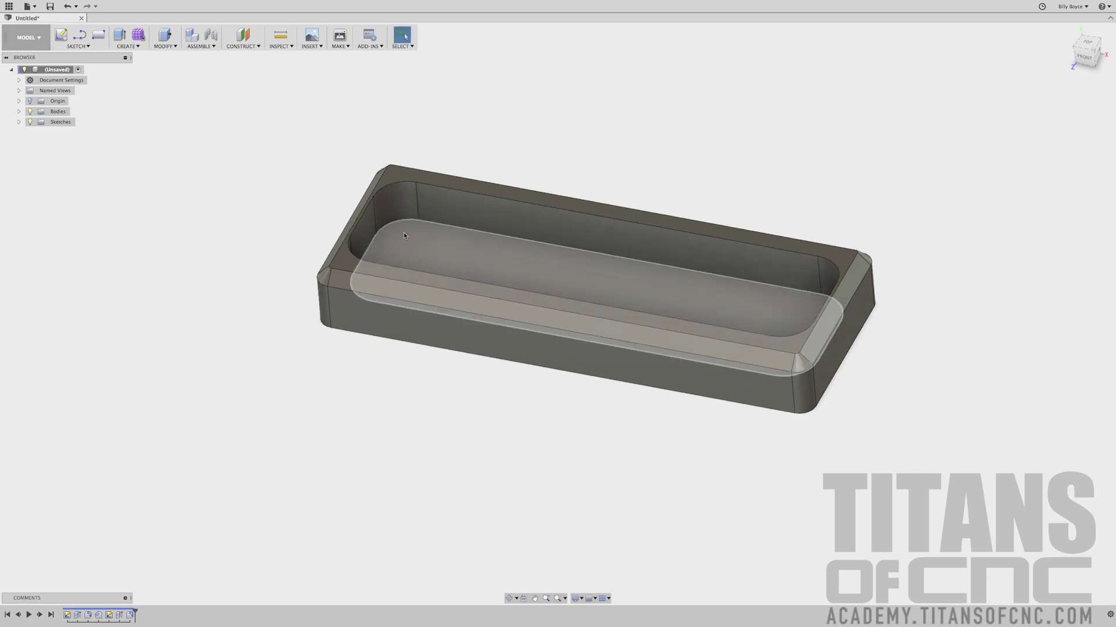
pyautogui.moveTo(279, 217)
pyautogui.keyDown('shift'); pyautogui.mouseDown(button='middle')
pyautogui.moveTo(297, 216)
pyautogui.moveTo(294, 244)
pyautogui.moveTo(289, 202)
pyautogui.moveTo(279, 209)
pyautogui.mouseUp(button='middle'); pyautogui.keyUp('shift')
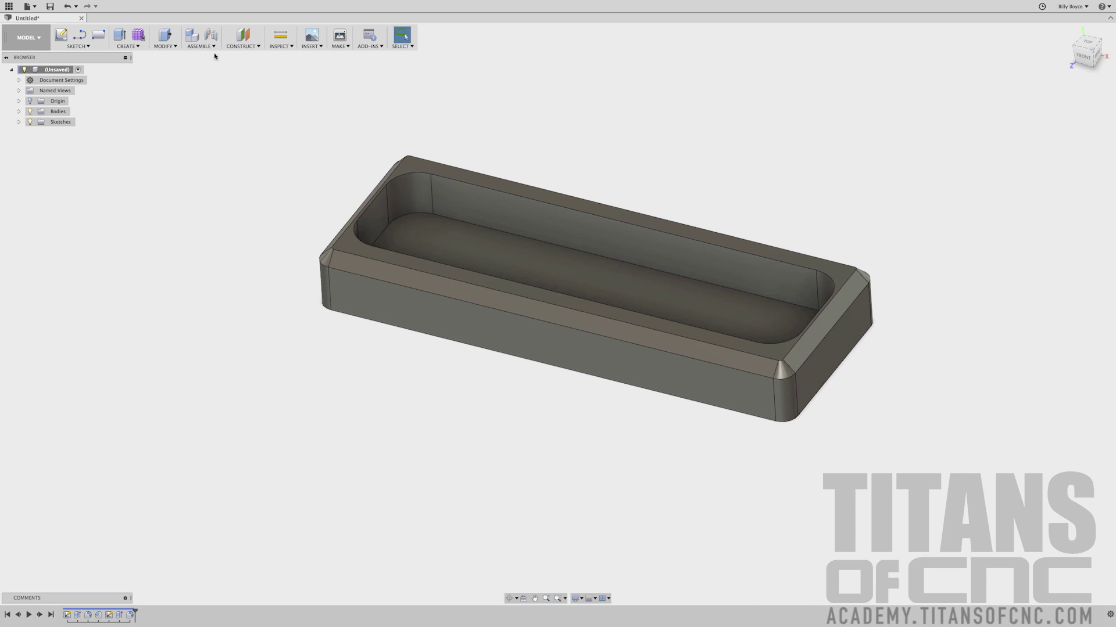
# Chamfer the pocket's top rim edge loop by 0.01 in.
pyautogui.click(165, 46)
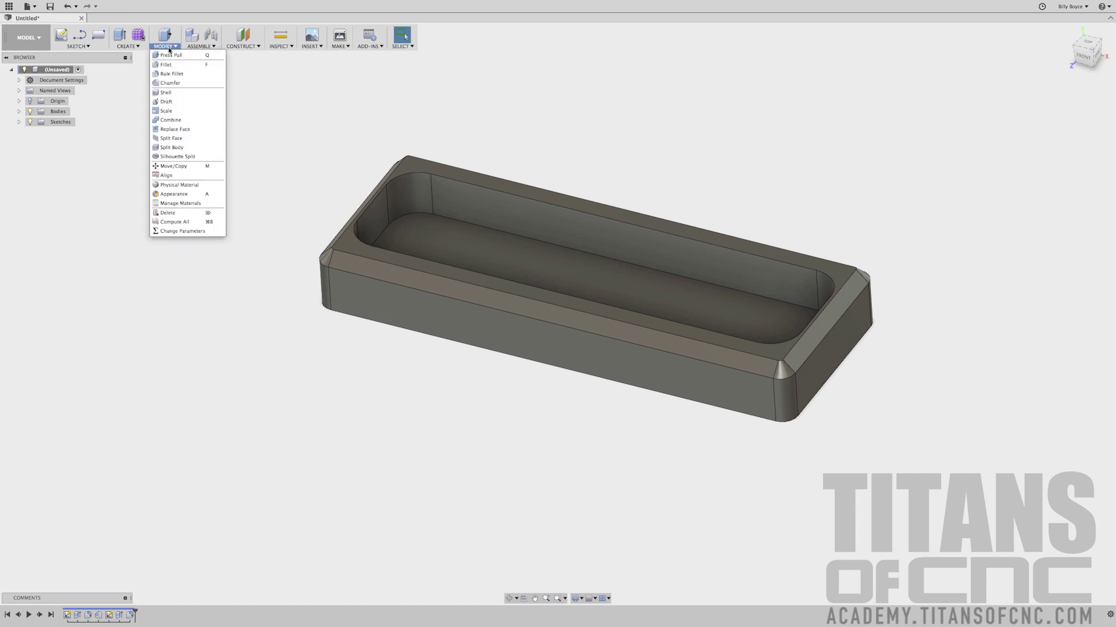
pyautogui.click(172, 83)
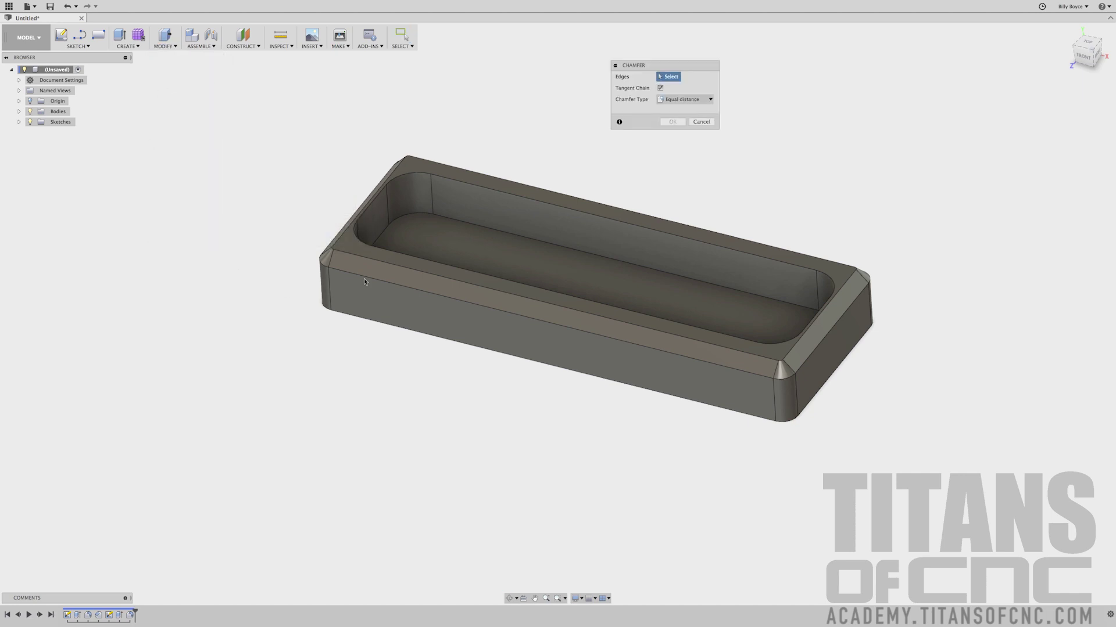
pyautogui.click(456, 183)
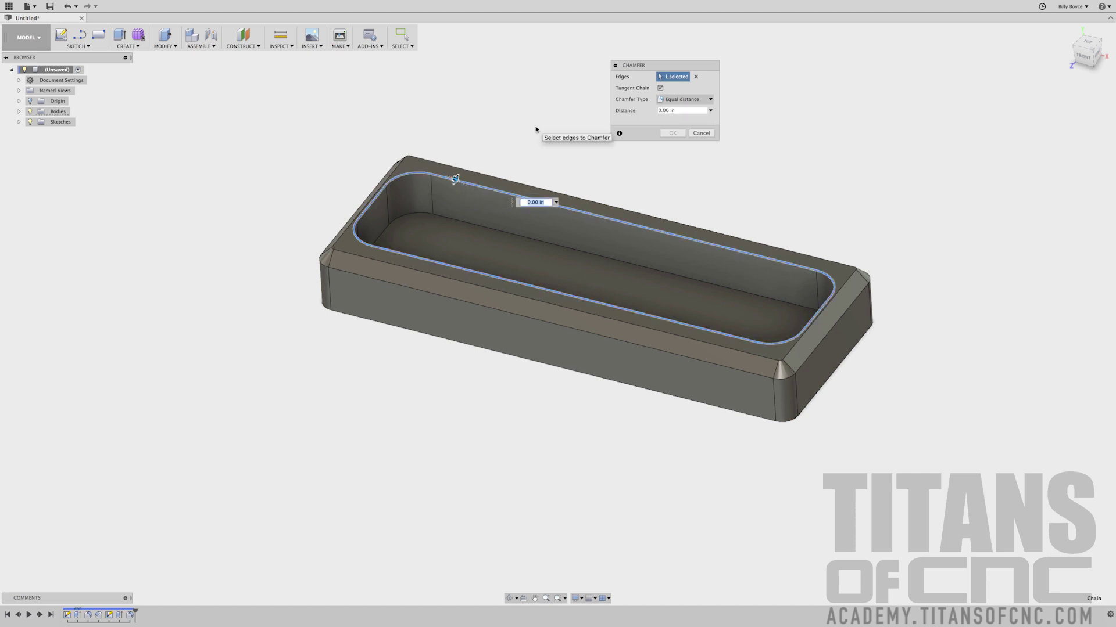
pyautogui.write('.01')
pyautogui.press('Return')
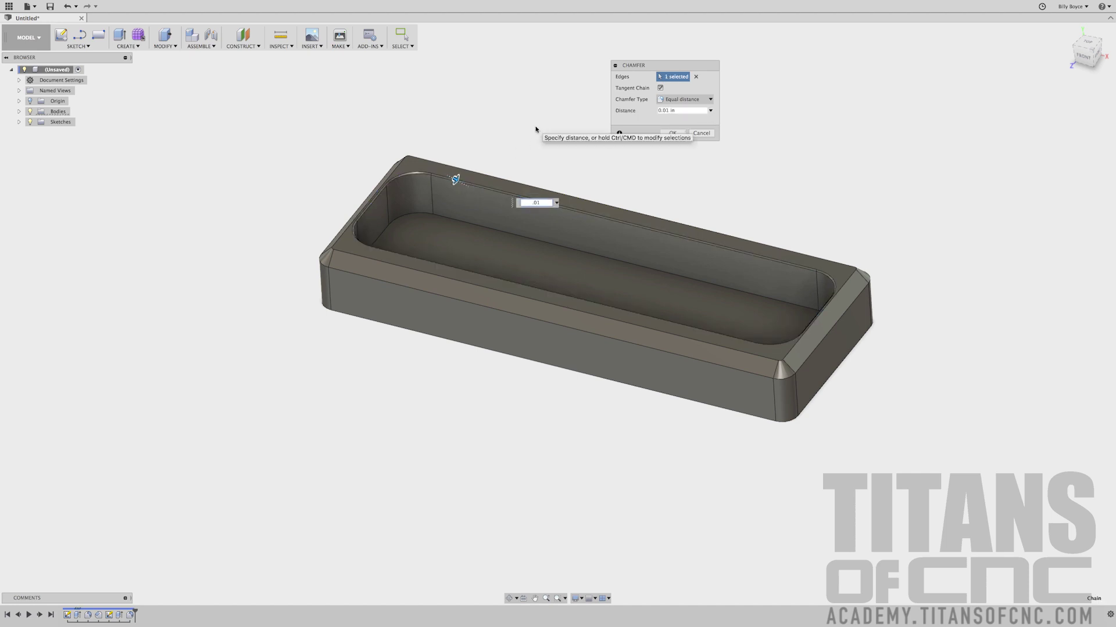
pyautogui.press('Return')
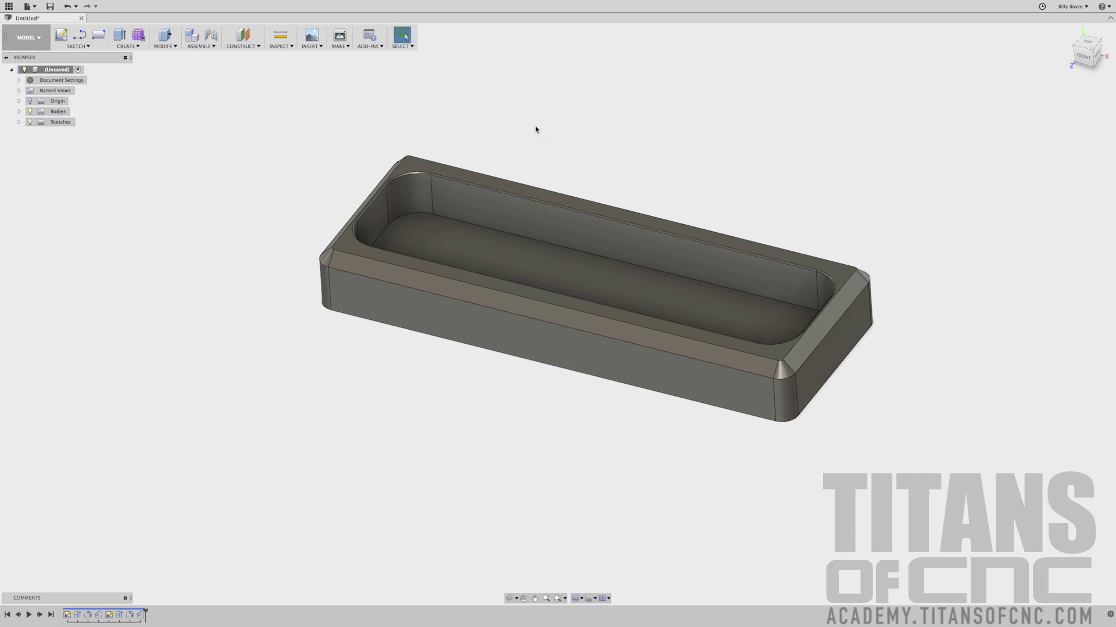
# Switch to the Titans of CNC Academy website in the browser.
pyautogui.scroll(3, 493, 153)
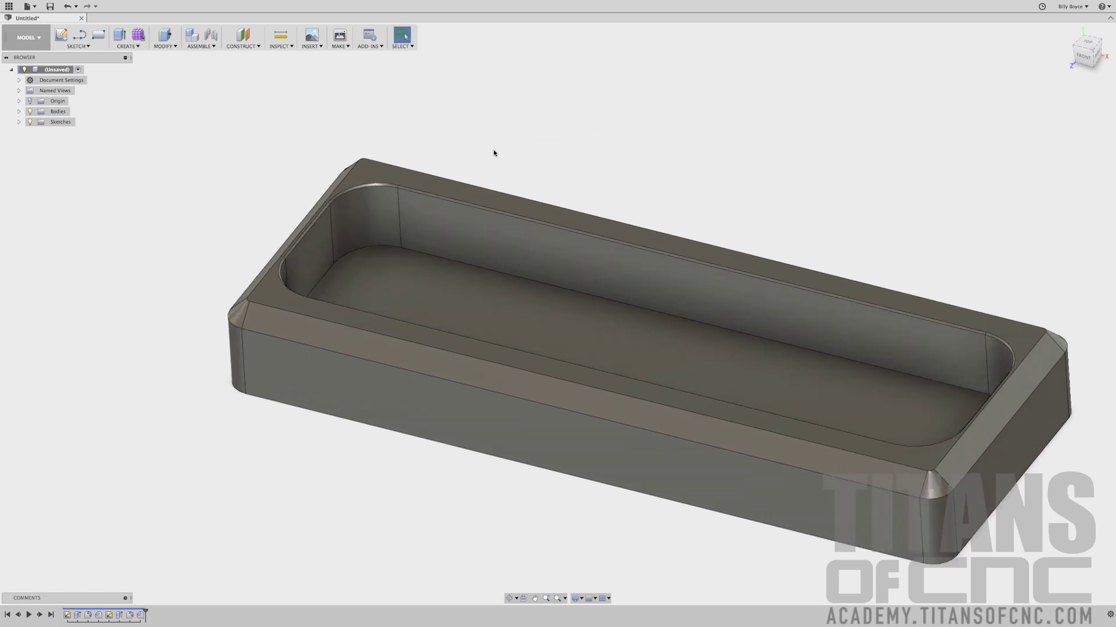
pyautogui.scroll(3, 509, 145)
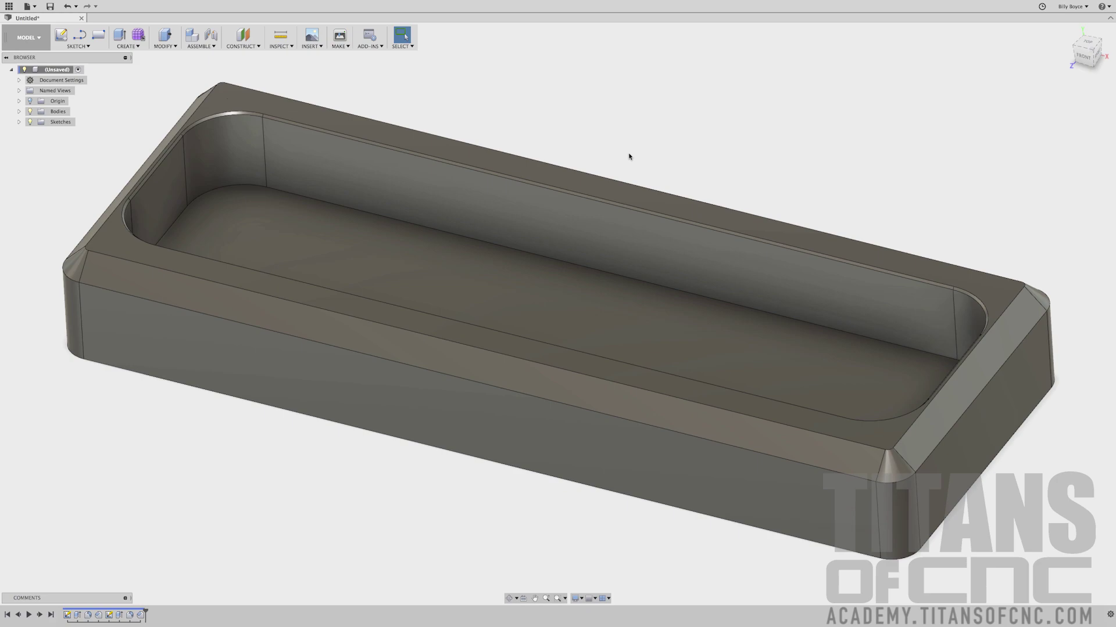
pyautogui.hotkey('ctrl', 'Right')
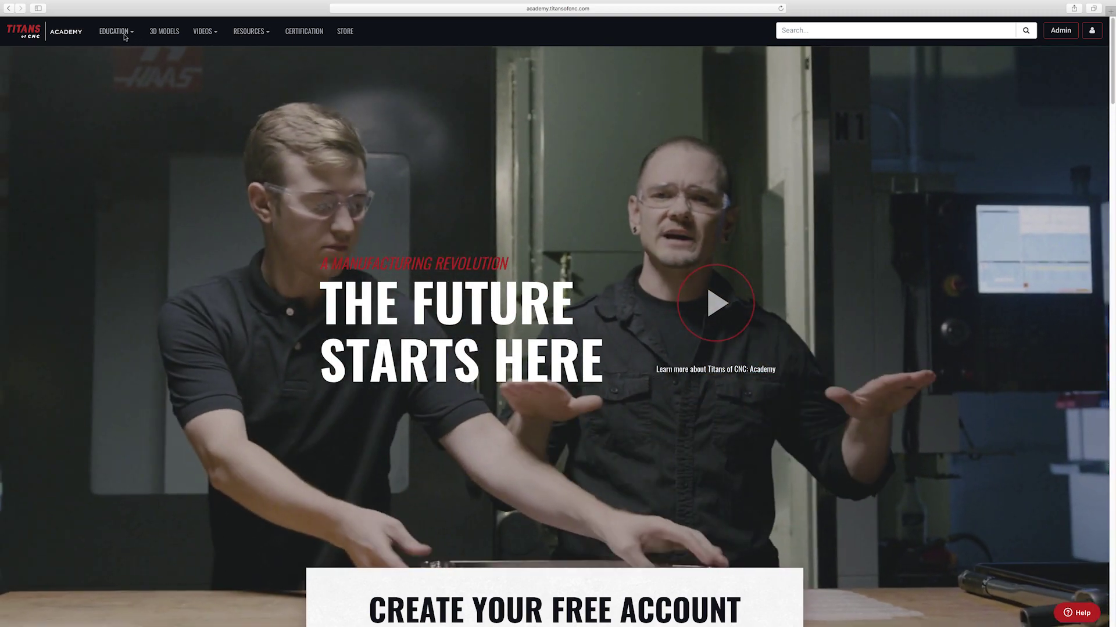
# Go to the Mill - Building Blocks course from the Education menu and open the TITAN-1M project.
pyautogui.click(124, 36)
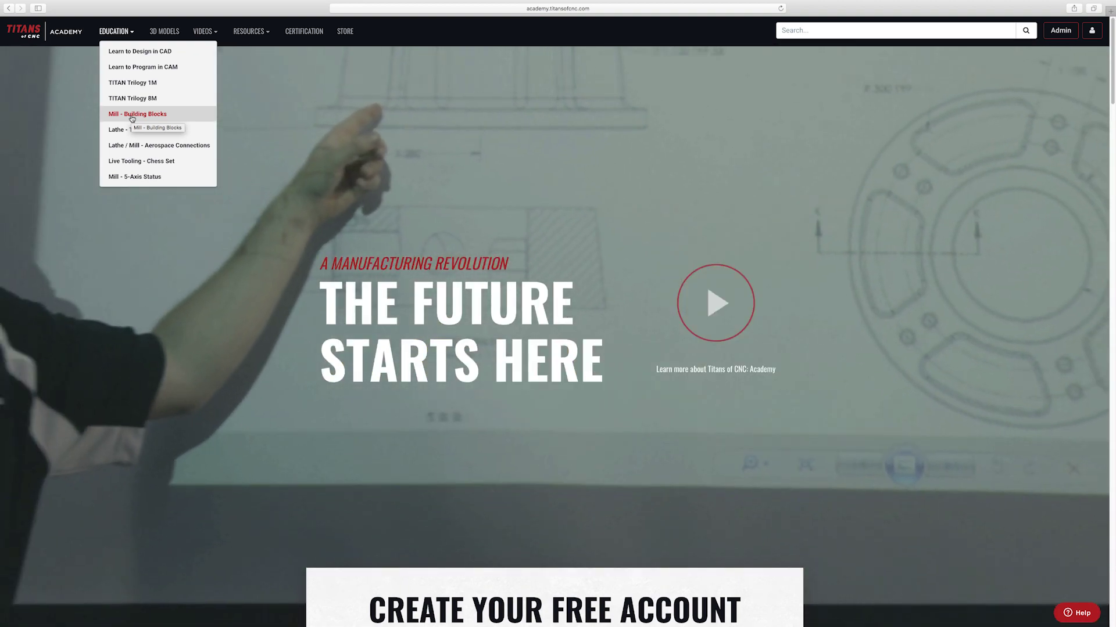
pyautogui.click(132, 116)
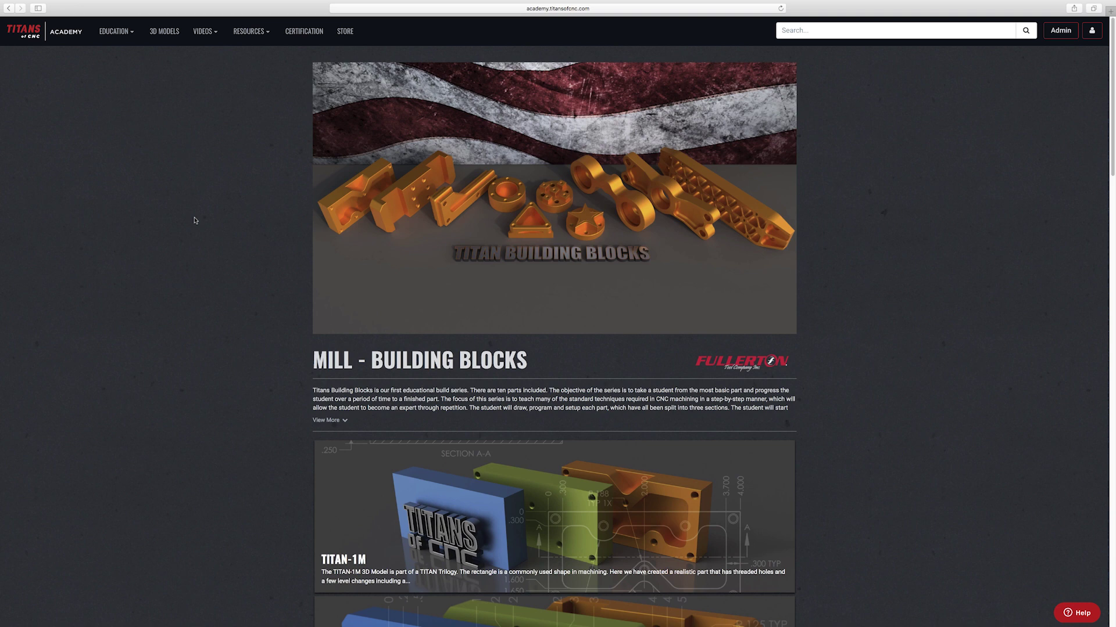
pyautogui.scroll(-3, 194, 221)
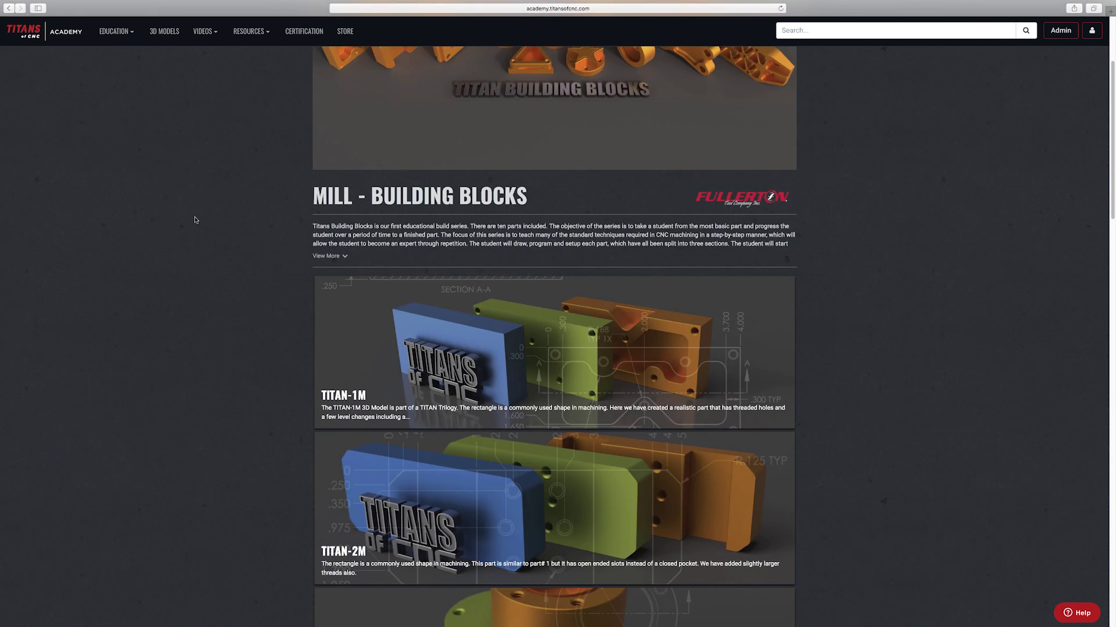
pyautogui.scroll(-3, 194, 220)
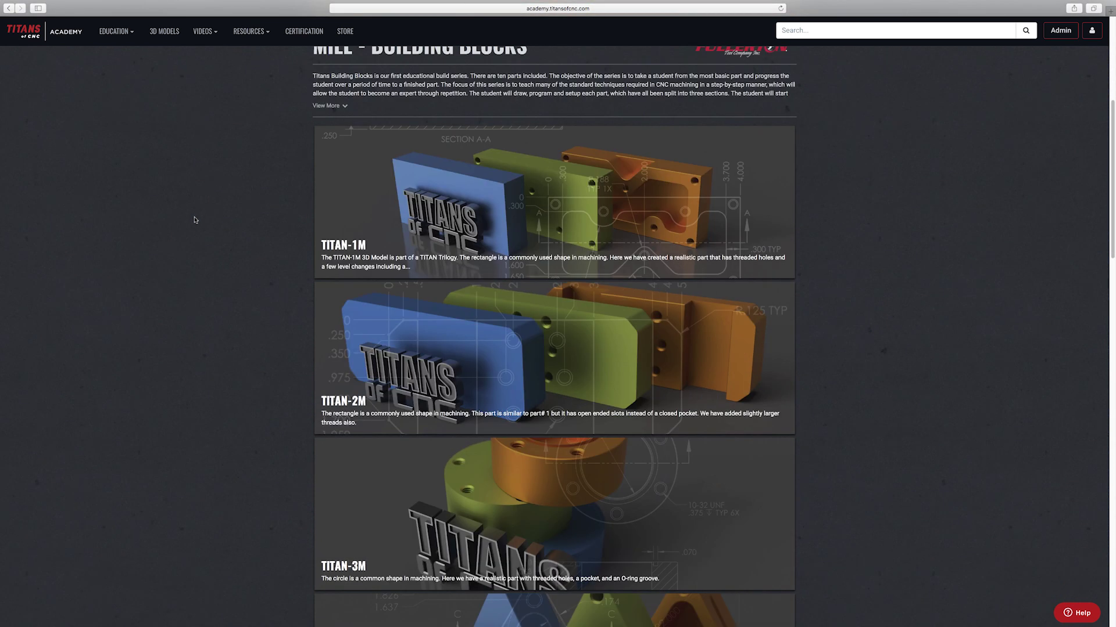
pyautogui.scroll(1, 195, 220)
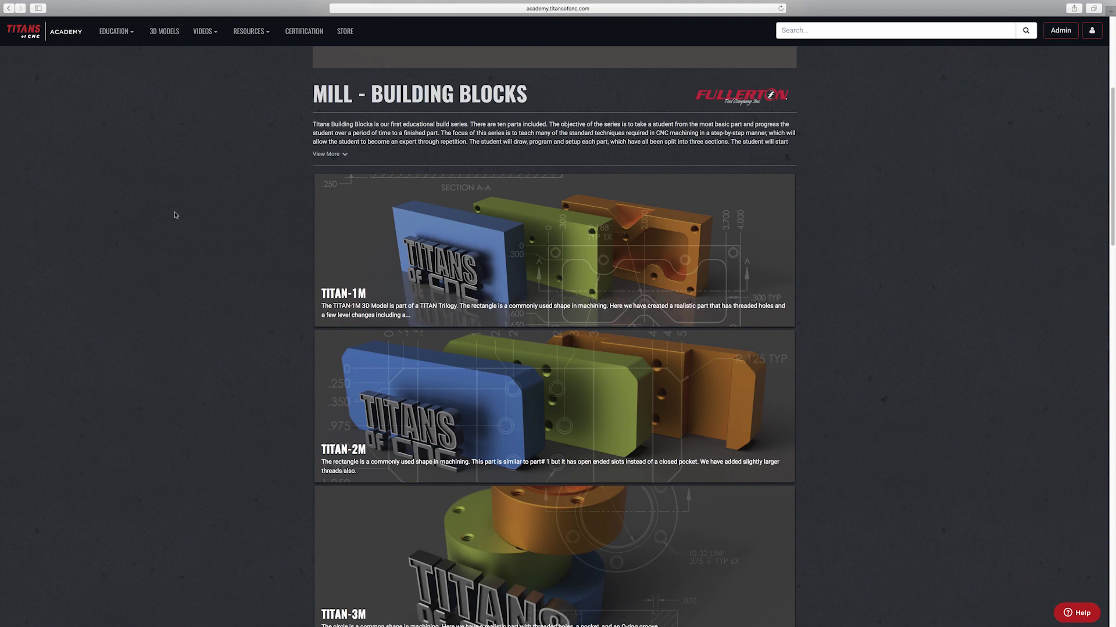
pyautogui.click(526, 253)
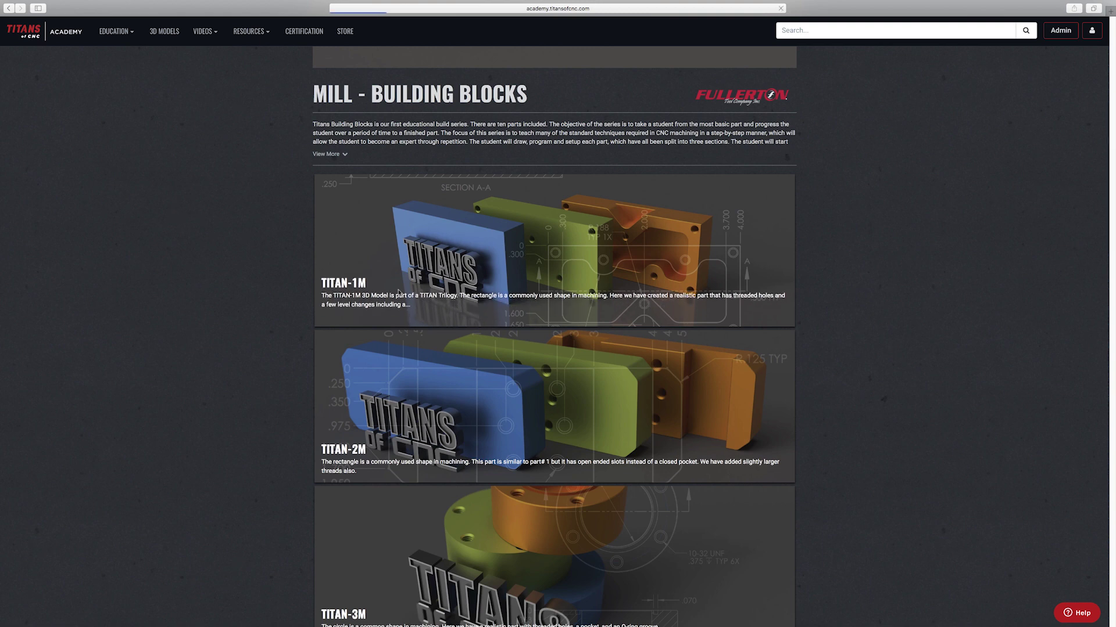
# Scroll the TITAN-1M page down to its In This Series design, program and machine videos and back up.
pyautogui.scroll(-2, 198, 258)
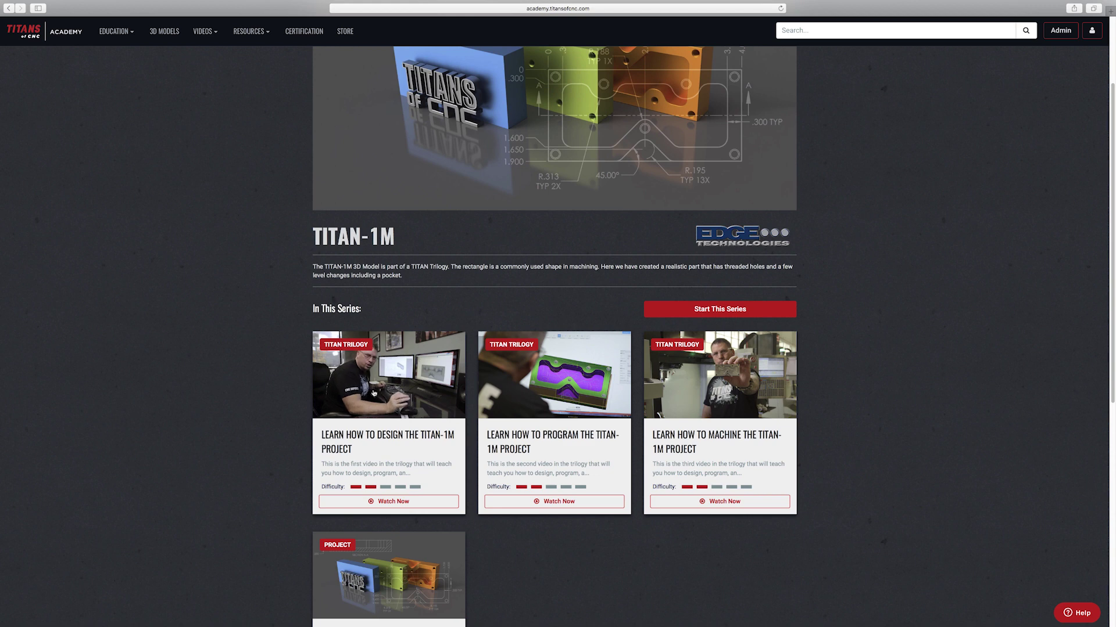
pyautogui.moveTo(584, 451)
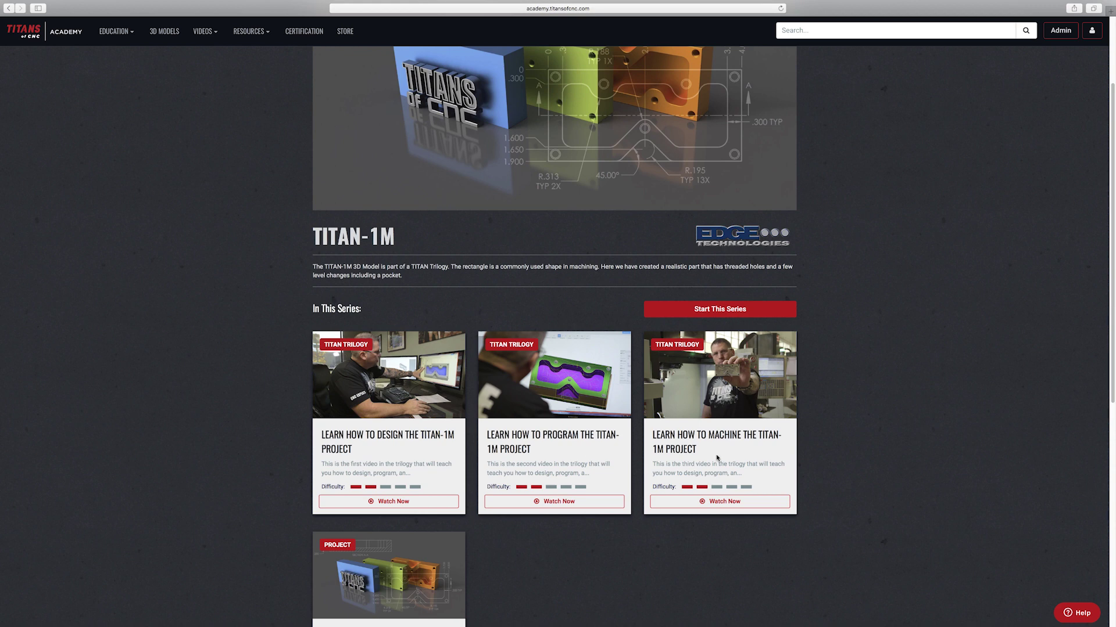
pyautogui.scroll(3, 249, 372)
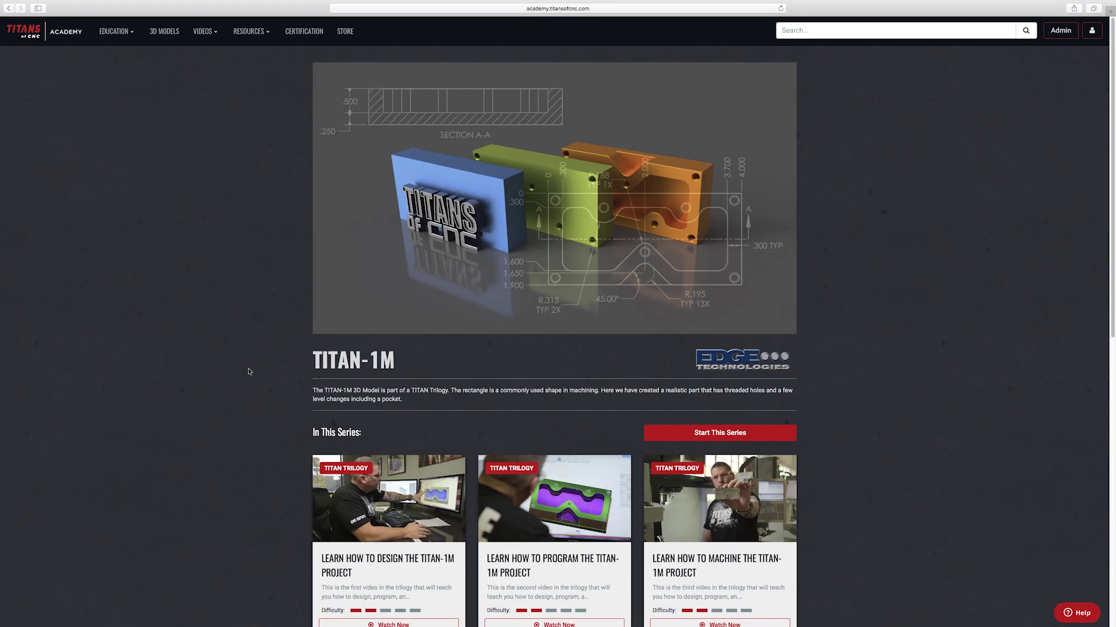